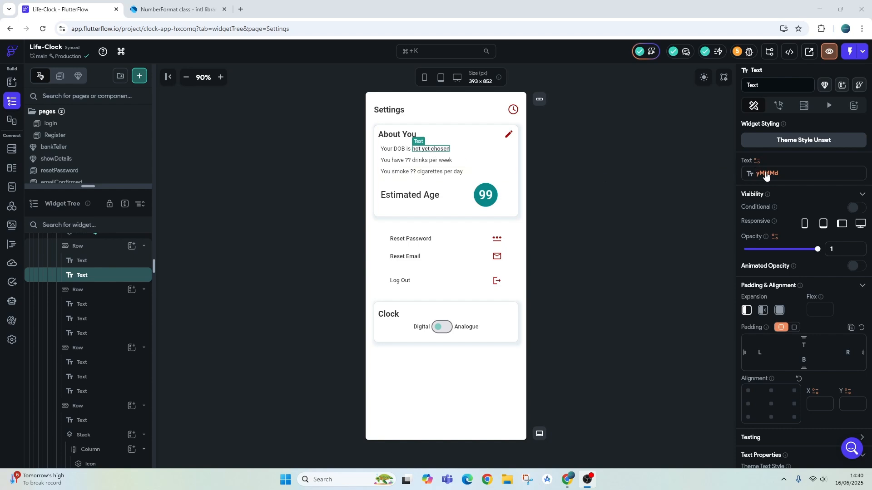
- Inspect the Estimated Age text on Settings and the death date and age texts in the showDetails component
{"action": "left_click", "coordinate": [485, 198]}
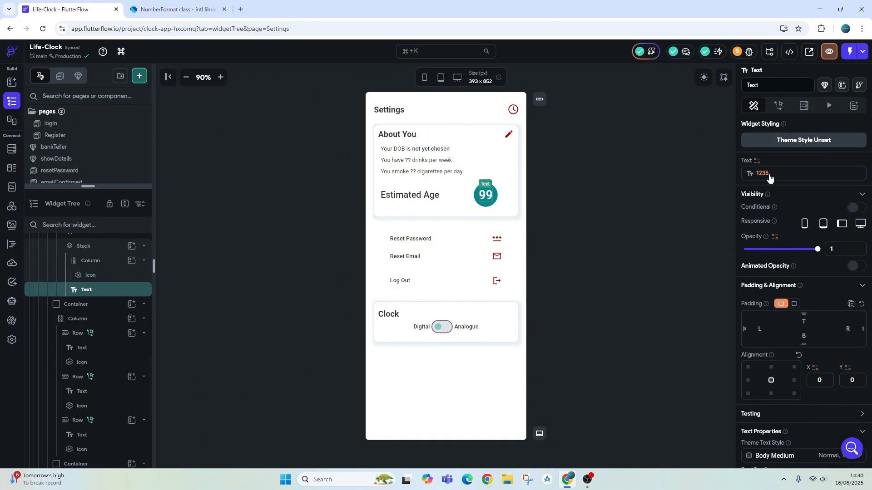
{"action": "left_click", "coordinate": [56, 158]}
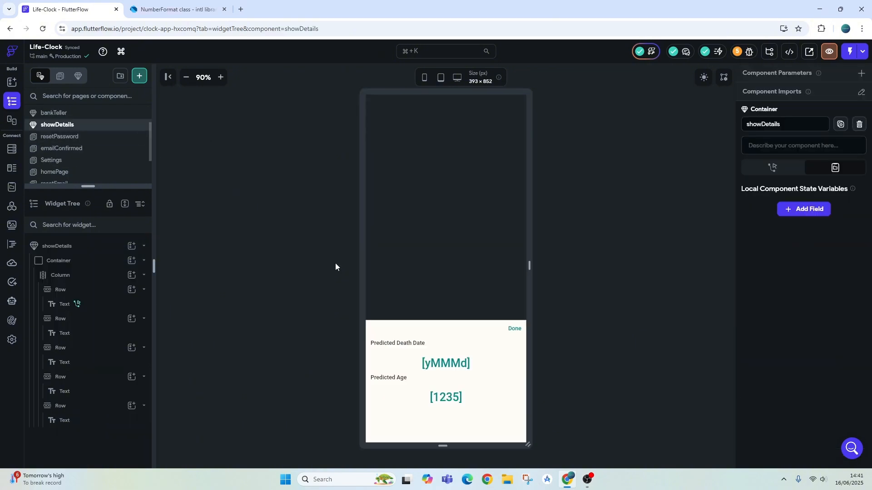
{"action": "left_click", "coordinate": [449, 371]}
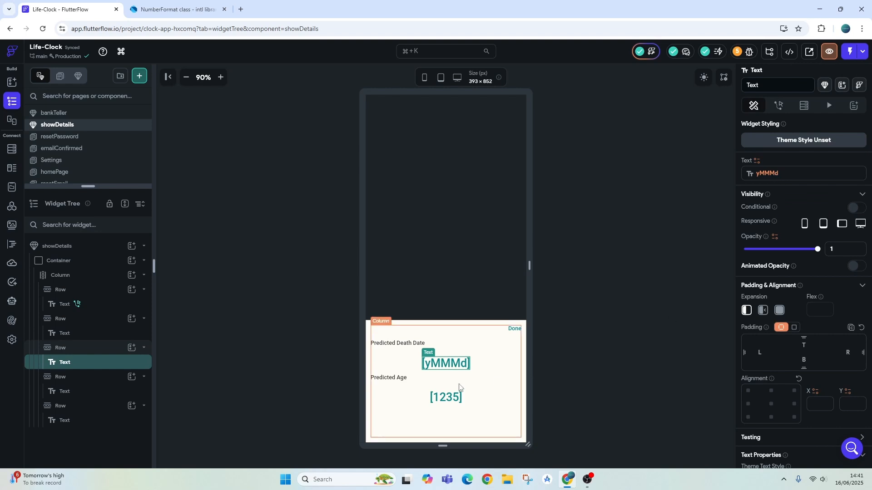
{"action": "left_click", "coordinate": [442, 399]}
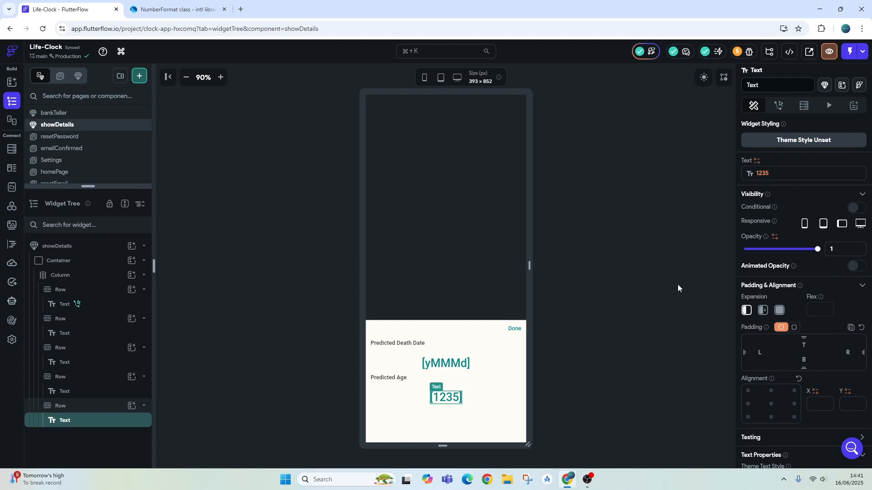
{"action": "left_click", "coordinate": [451, 366]}
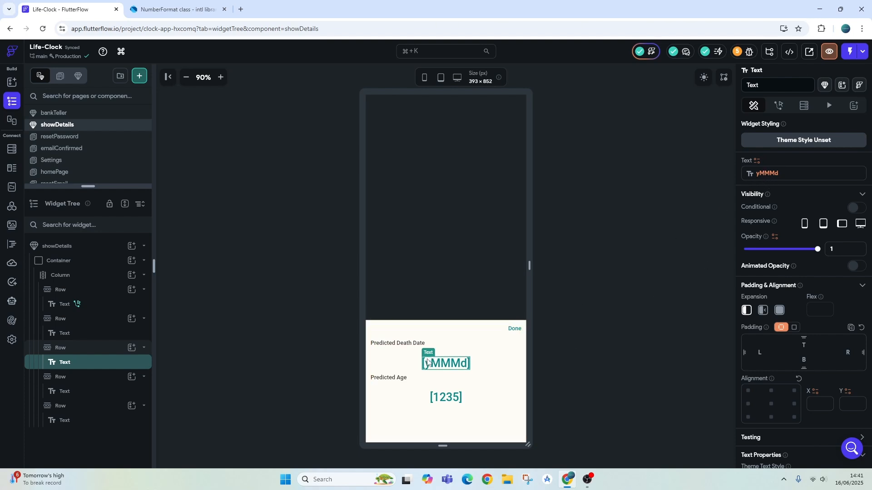
- Check the variable bound to the Predicted Death Date text and look up endDate's data type in App State
{"action": "left_click", "coordinate": [758, 174]}
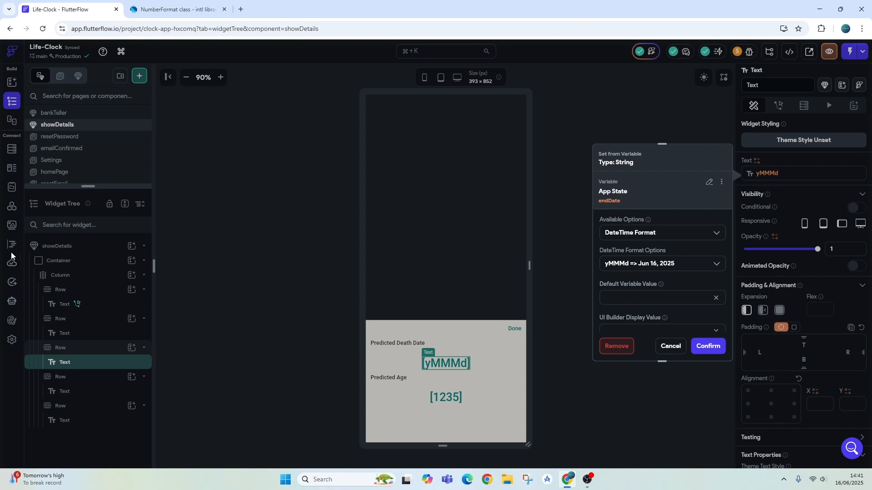
{"action": "left_click", "coordinate": [13, 189]}
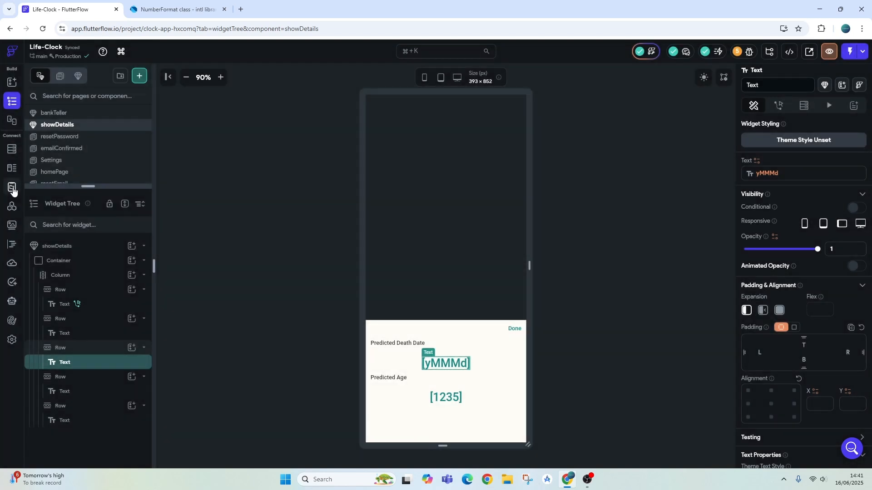
{"action": "left_click", "coordinate": [13, 191]}
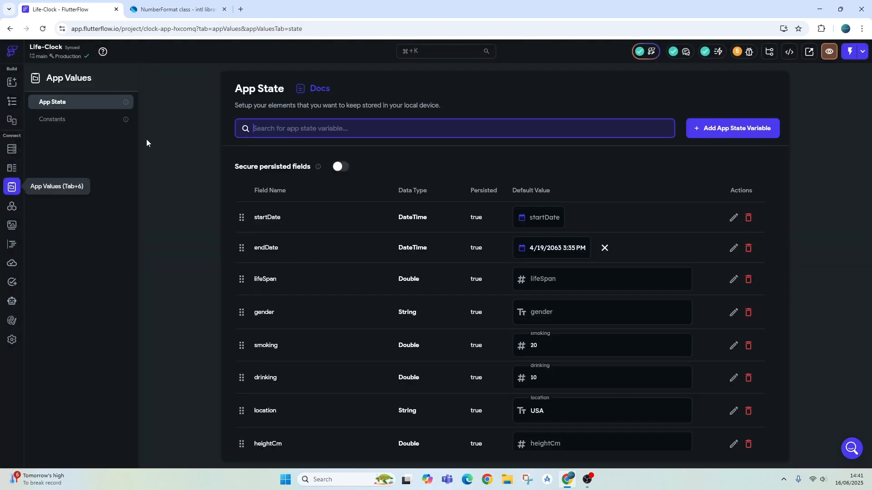
{"action": "left_click", "coordinate": [421, 251]}
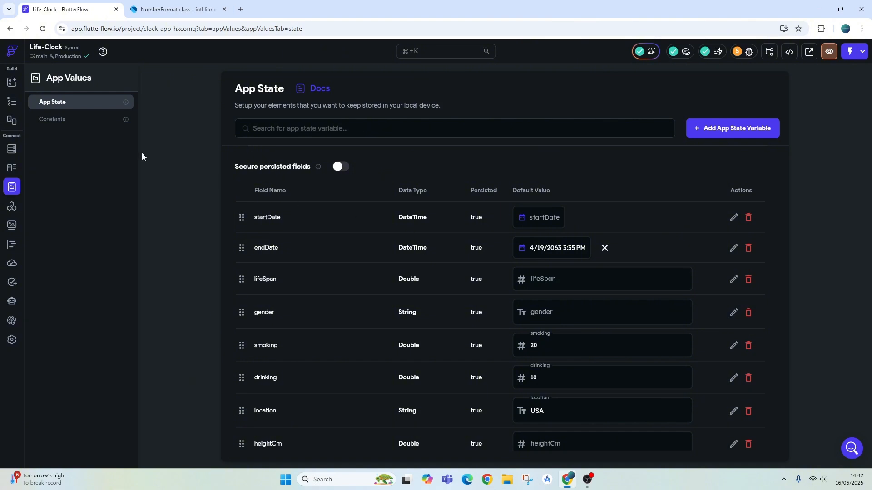
{"action": "left_click", "coordinate": [13, 102]}
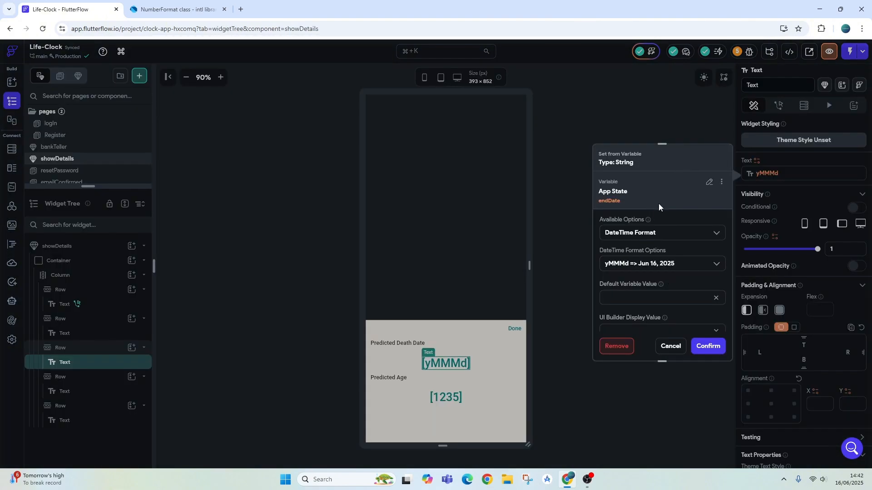
- Try No Further Changes for the endDate binding of the death date text, and switch it back to DateTime Format
{"action": "left_click", "coordinate": [712, 232]}
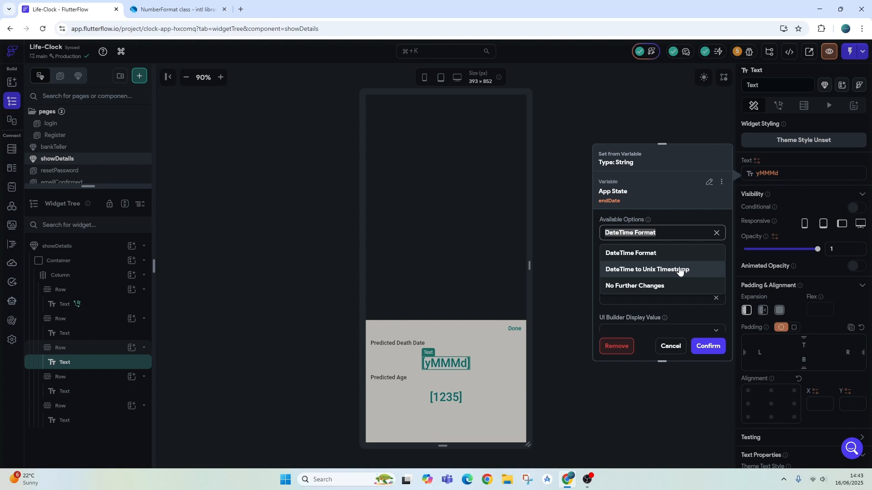
{"action": "left_click", "coordinate": [678, 287]}
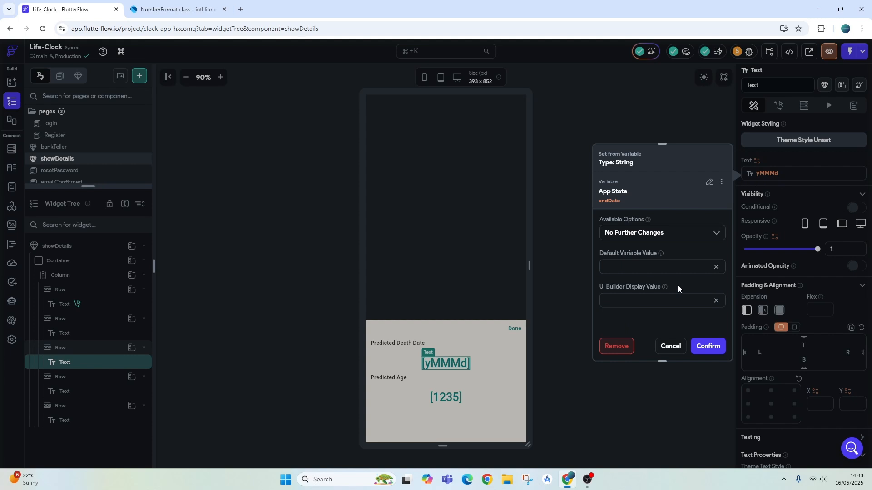
{"action": "left_click", "coordinate": [679, 232]}
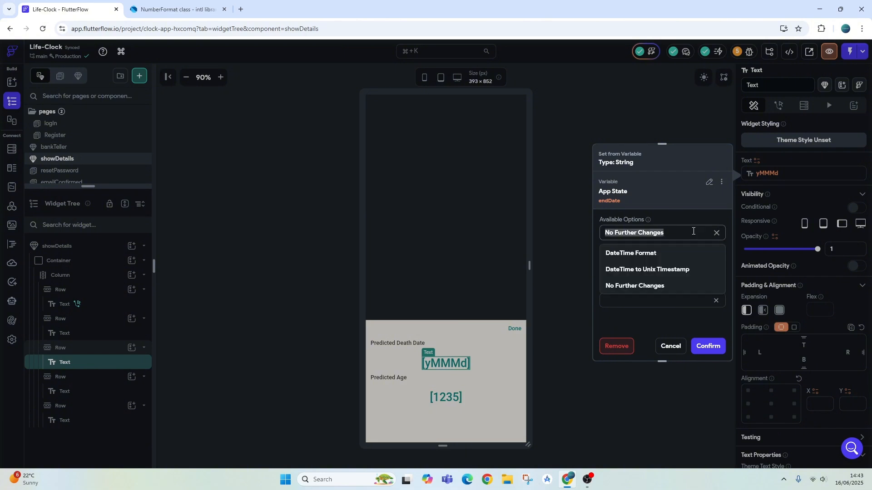
{"action": "left_click", "coordinate": [688, 256]}
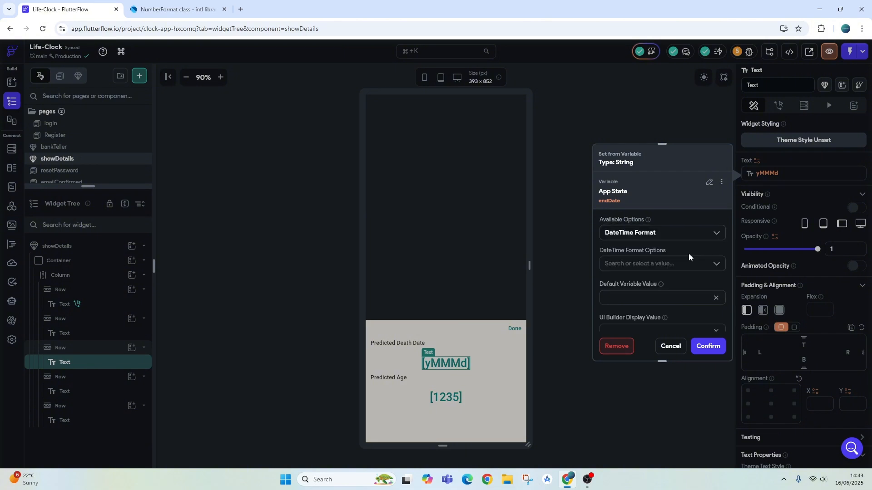
- Browse the available date formats for the endDate binding and choose Custom
{"action": "left_click", "coordinate": [690, 264]}
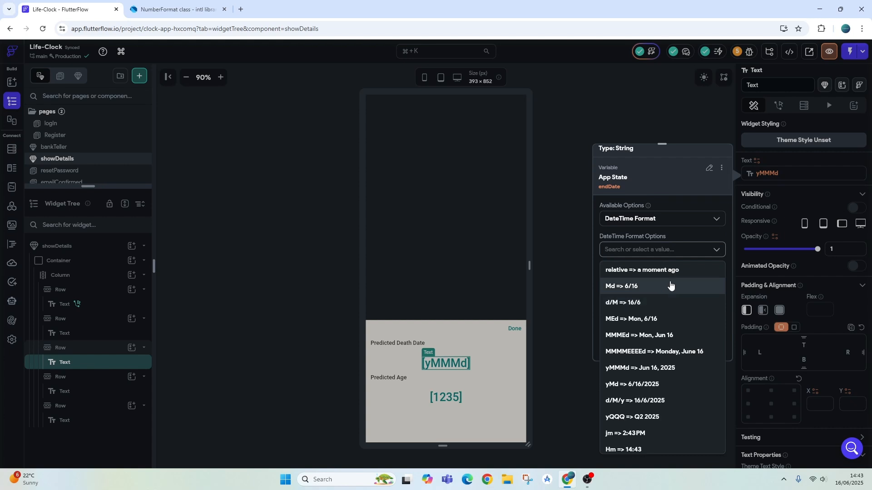
{"action": "scroll", "coordinate": [669, 286], "scroll_direction": "down", "scroll_amount": 3}
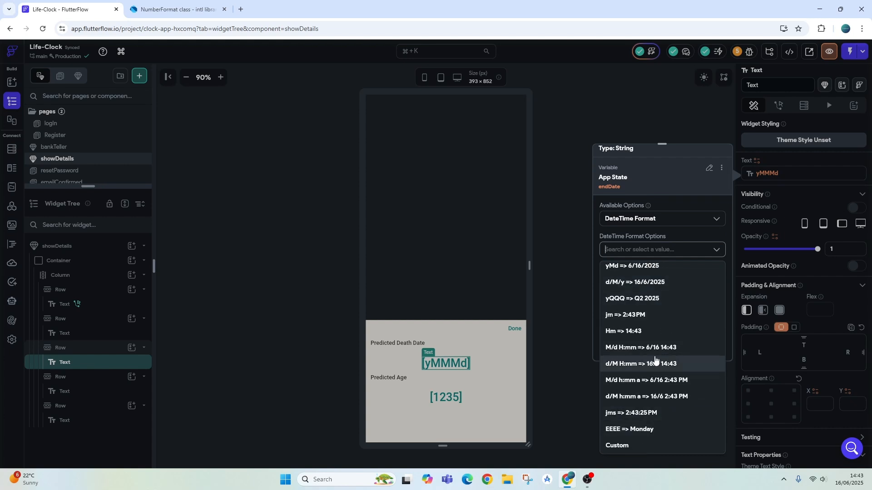
{"action": "scroll", "coordinate": [657, 363], "scroll_direction": "up", "scroll_amount": 2}
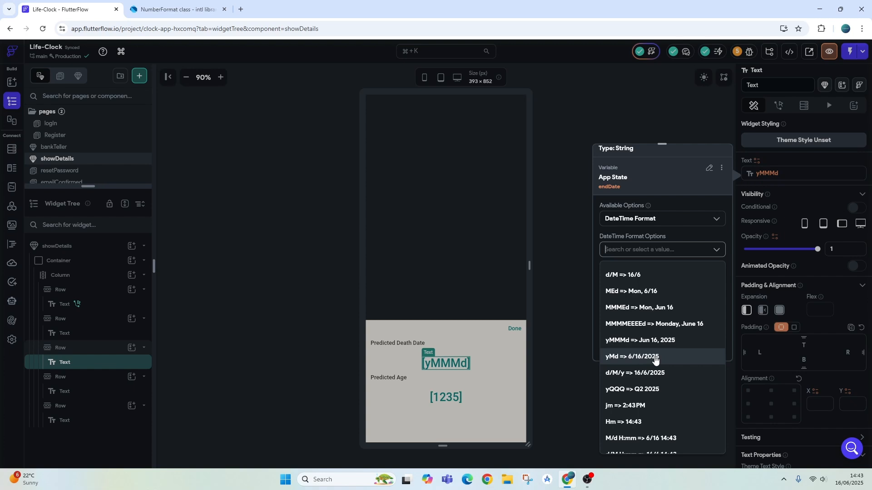
{"action": "scroll", "coordinate": [655, 359], "scroll_direction": "down", "scroll_amount": 1}
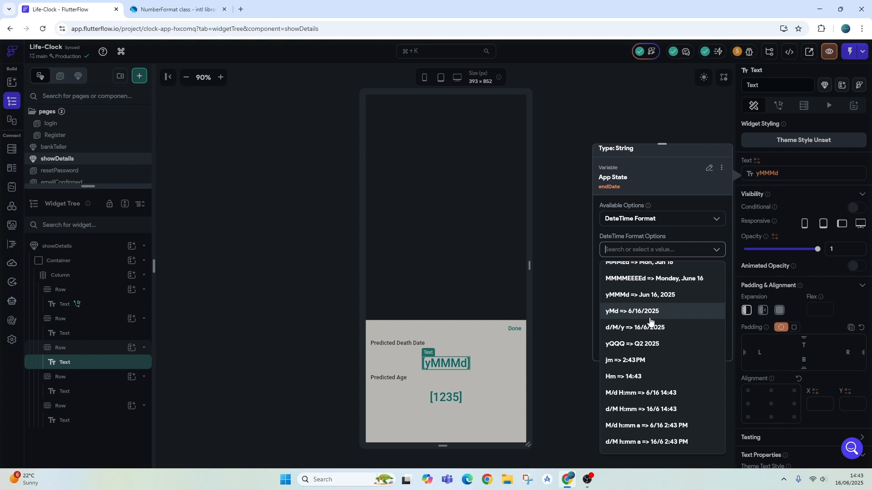
{"action": "scroll", "coordinate": [678, 324], "scroll_direction": "down", "scroll_amount": 1}
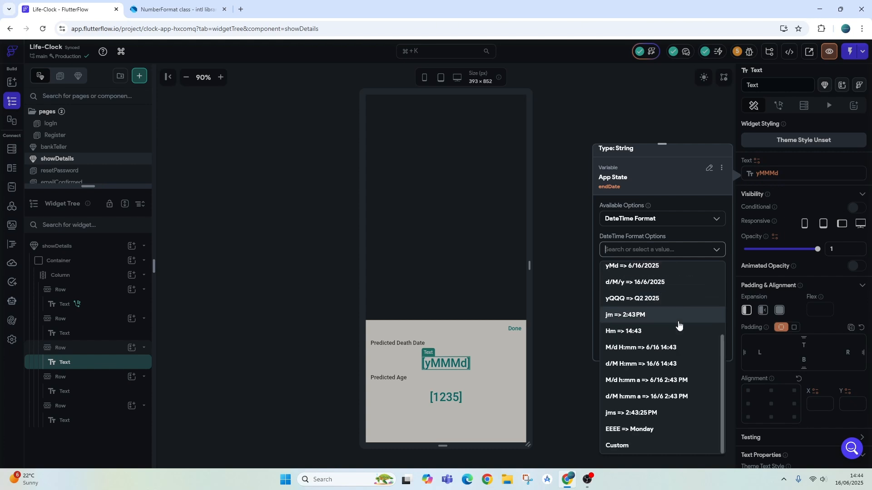
{"action": "left_click", "coordinate": [677, 448]}
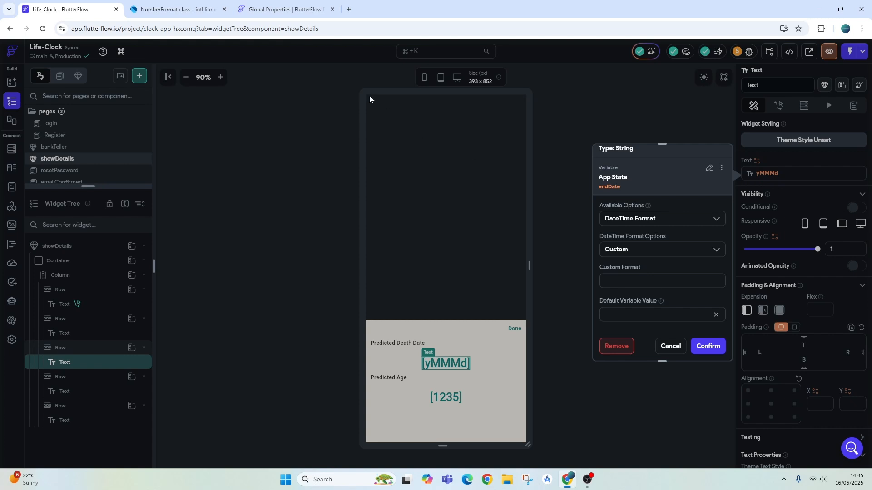
- Read the custom date formatting specifiers and examples on the Global Properties page of FlutterFlow Docs
{"action": "left_click", "coordinate": [279, 9]}
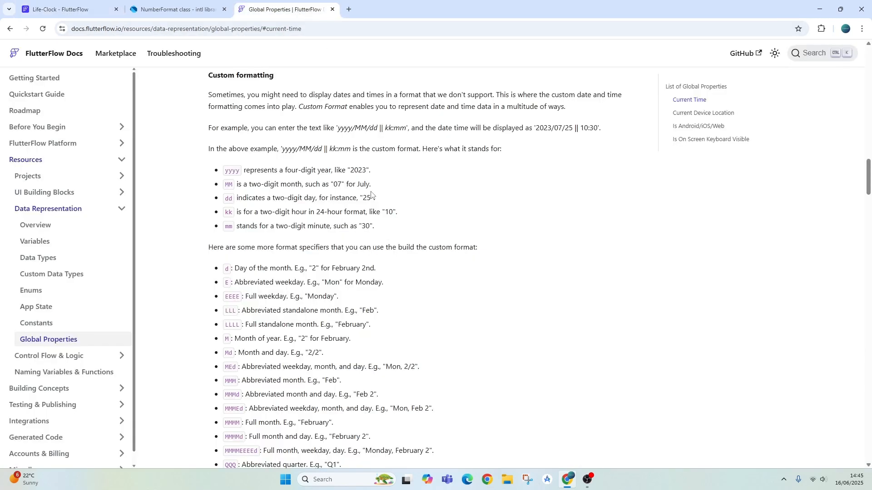
{"action": "scroll", "coordinate": [371, 191], "scroll_direction": "down", "scroll_amount": 2}
{"action": "scroll", "coordinate": [371, 192], "scroll_direction": "down", "scroll_amount": 9}
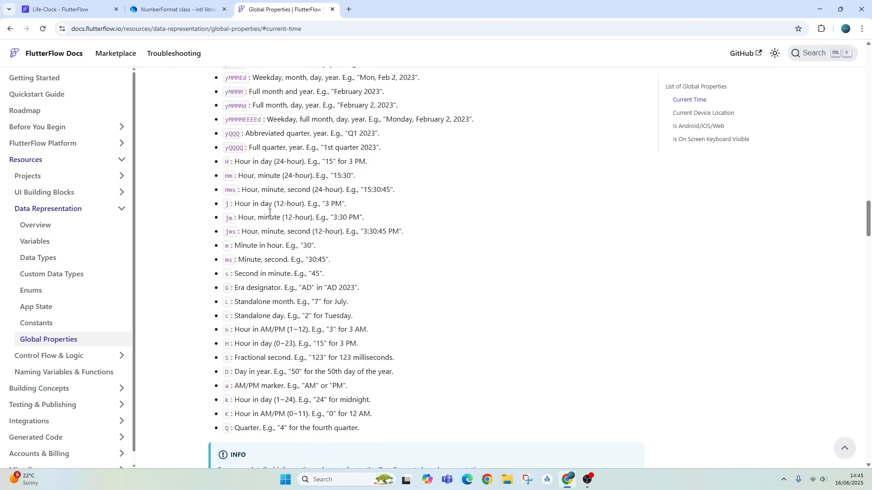
{"action": "scroll", "coordinate": [314, 266], "scroll_direction": "up", "scroll_amount": 2}
{"action": "scroll", "coordinate": [314, 266], "scroll_direction": "up", "scroll_amount": 2}
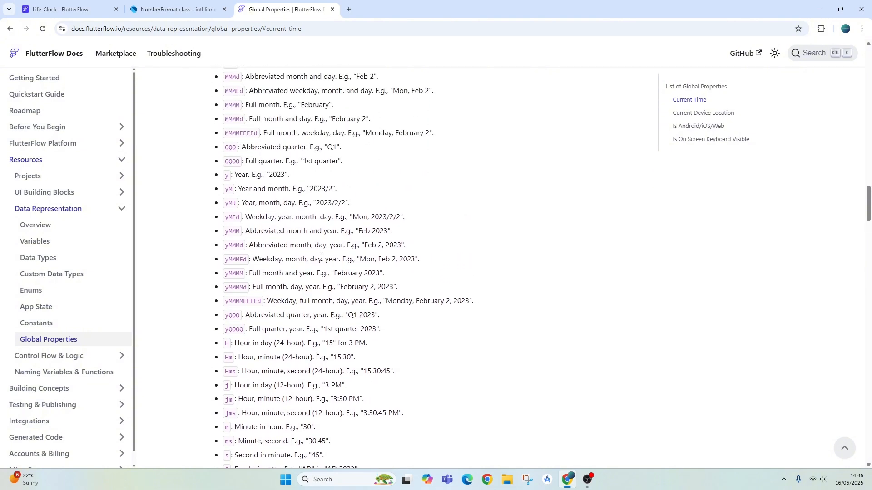
{"action": "scroll", "coordinate": [320, 254], "scroll_direction": "up", "scroll_amount": 1}
{"action": "scroll", "coordinate": [328, 250], "scroll_direction": "up", "scroll_amount": 1}
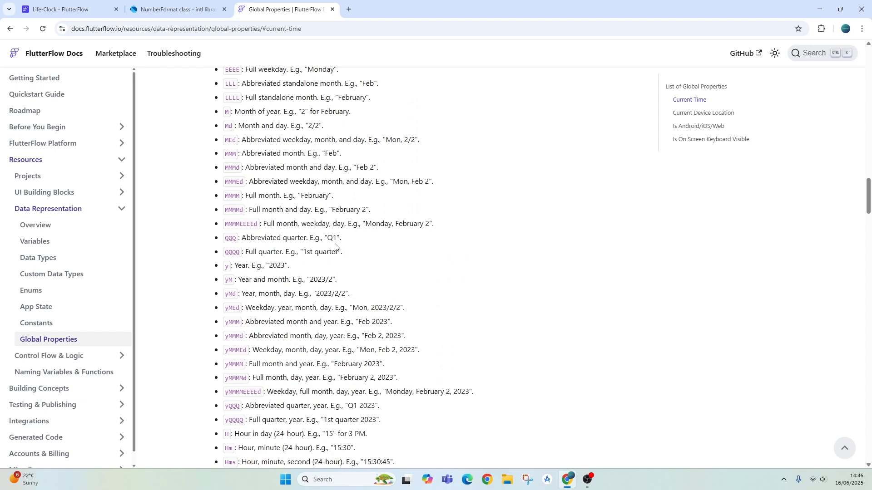
{"action": "scroll", "coordinate": [330, 250], "scroll_direction": "up", "scroll_amount": 4}
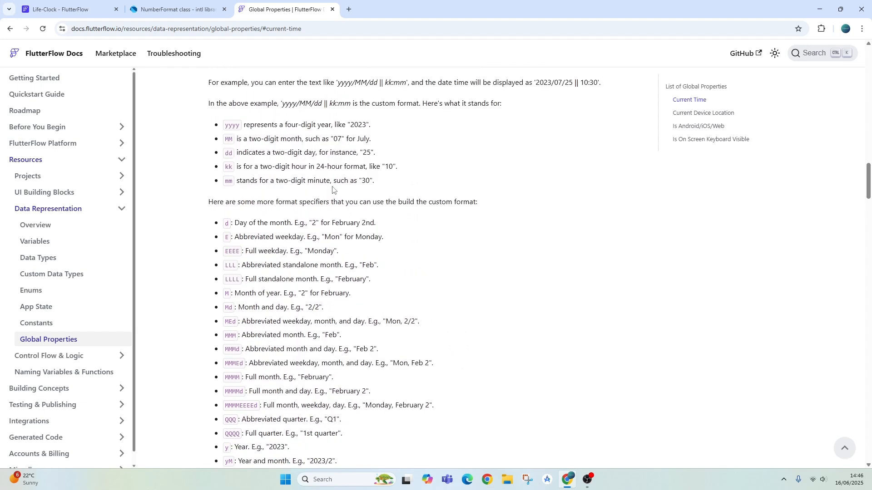
- Return to the Life-Clock project, discard the Custom format choice, and review the date format options for endDate again
{"action": "left_click", "coordinate": [96, 11]}
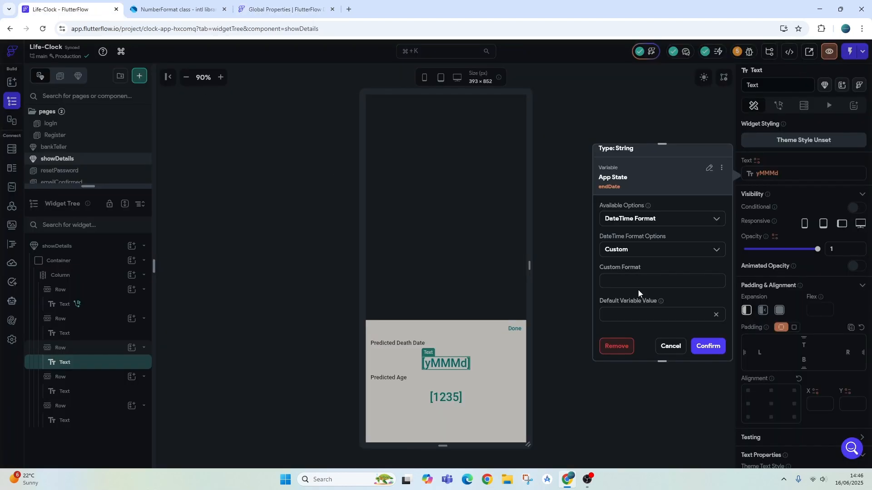
{"action": "left_click", "coordinate": [675, 249]}
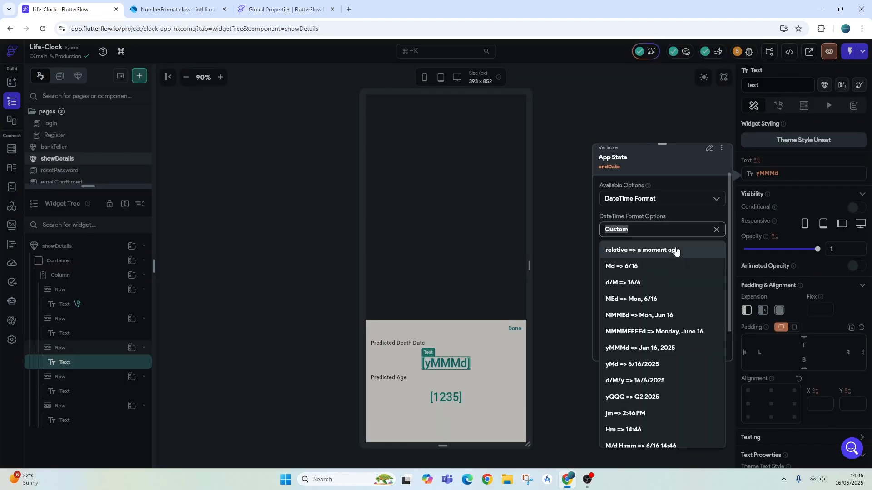
{"action": "left_click", "coordinate": [751, 173]}
{"action": "left_click", "coordinate": [766, 172]}
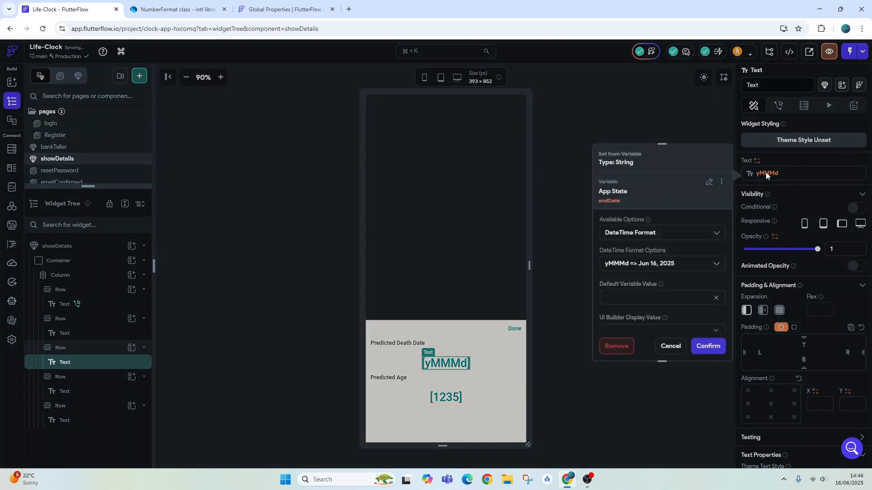
{"action": "left_click", "coordinate": [720, 264]}
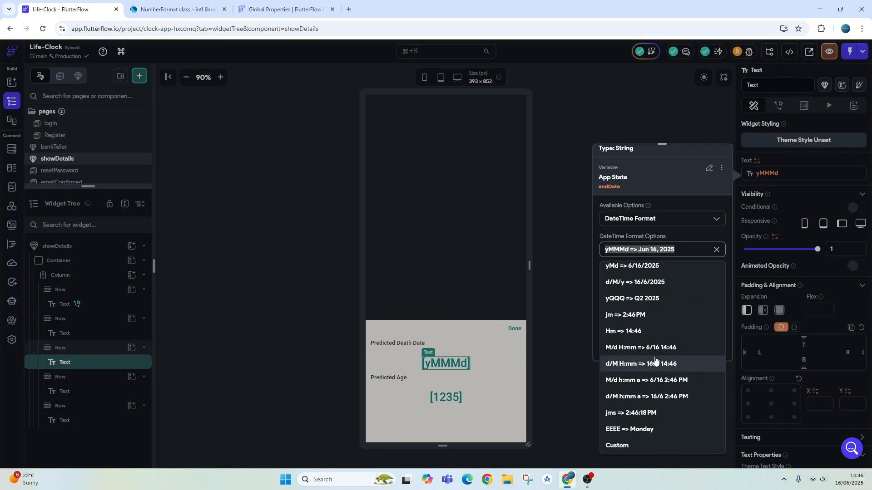
{"action": "left_click", "coordinate": [547, 253]}
{"action": "left_click", "coordinate": [546, 252]}
{"action": "left_click", "coordinate": [636, 279]}
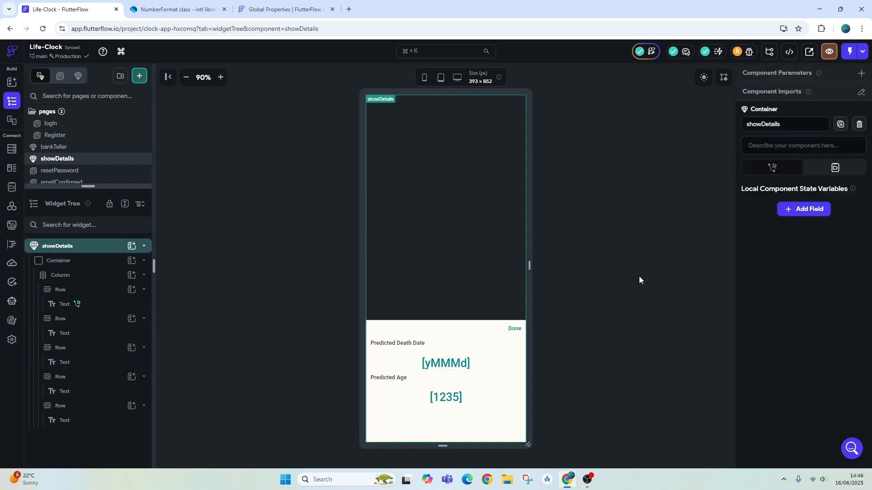
- Examine the Predicted Age text's lifeSpan binding and number format, and check the variable's data type in App State
{"action": "left_click", "coordinate": [468, 363]}
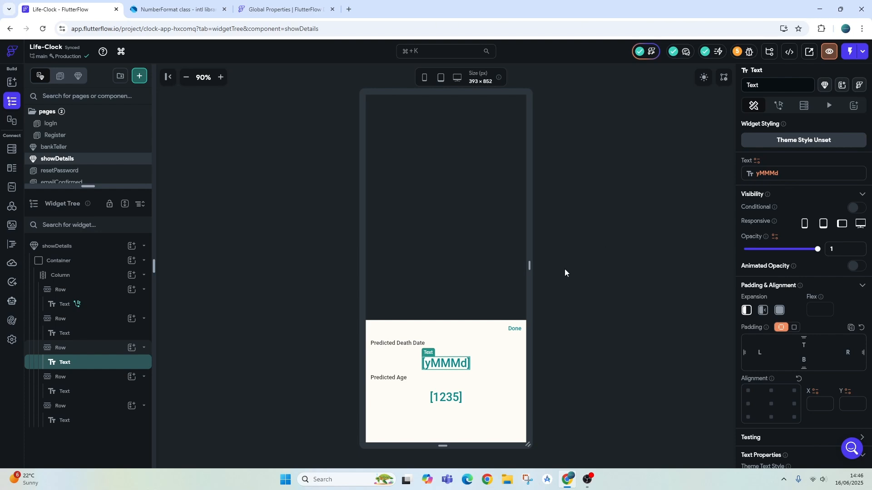
{"action": "left_click", "coordinate": [448, 398]}
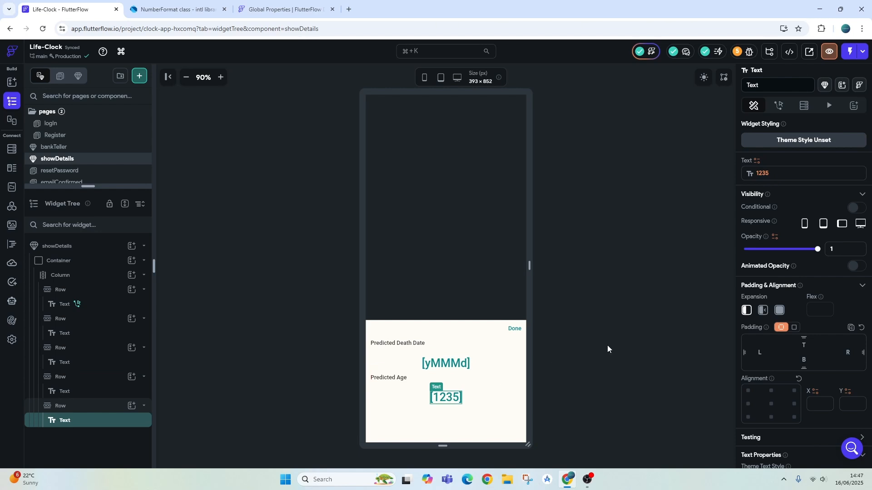
{"action": "left_click", "coordinate": [756, 163]}
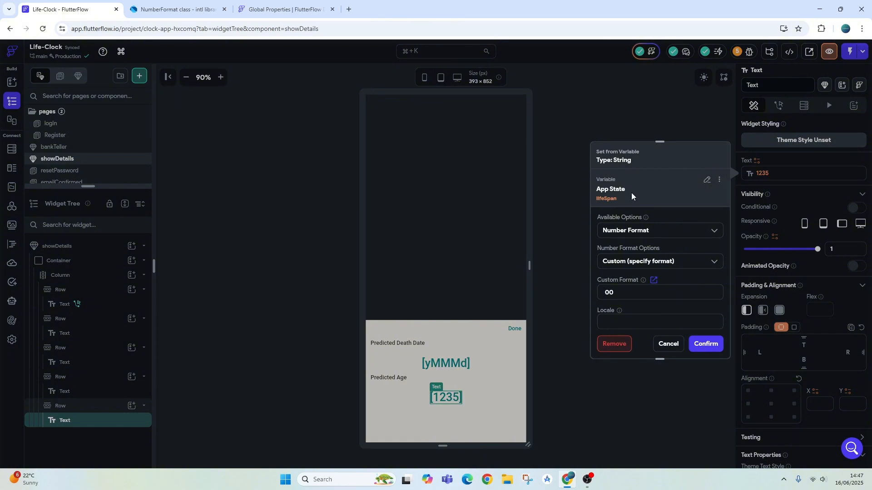
{"action": "left_click", "coordinate": [12, 187]}
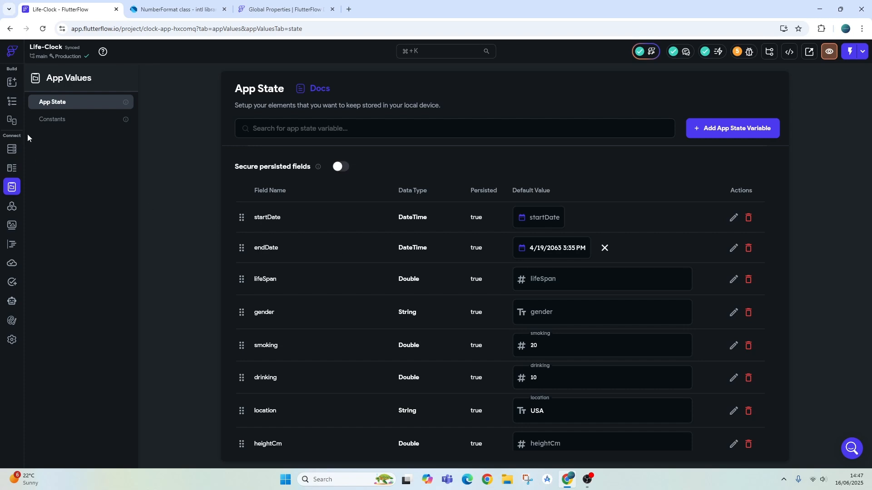
{"action": "left_click", "coordinate": [13, 102]}
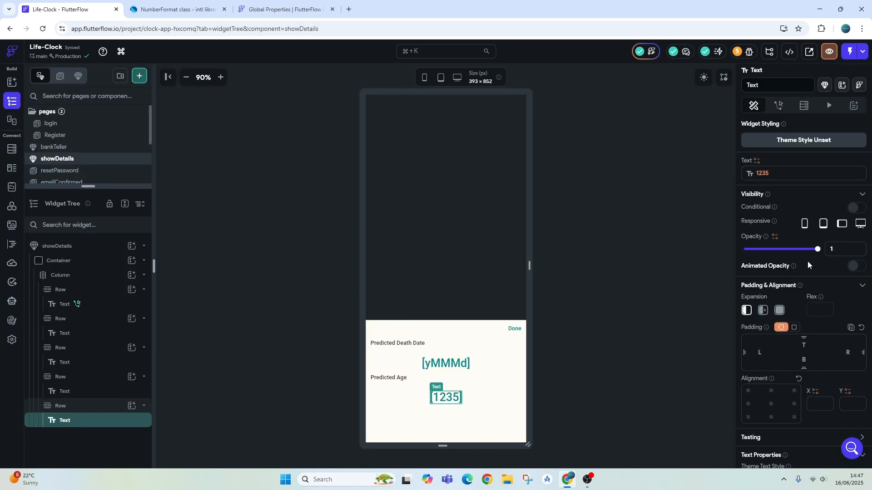
- Reopen the Predicted Age text's lifeSpan binding, keep the Number Format option, and preview the Percent format
{"action": "left_click", "coordinate": [767, 173]}
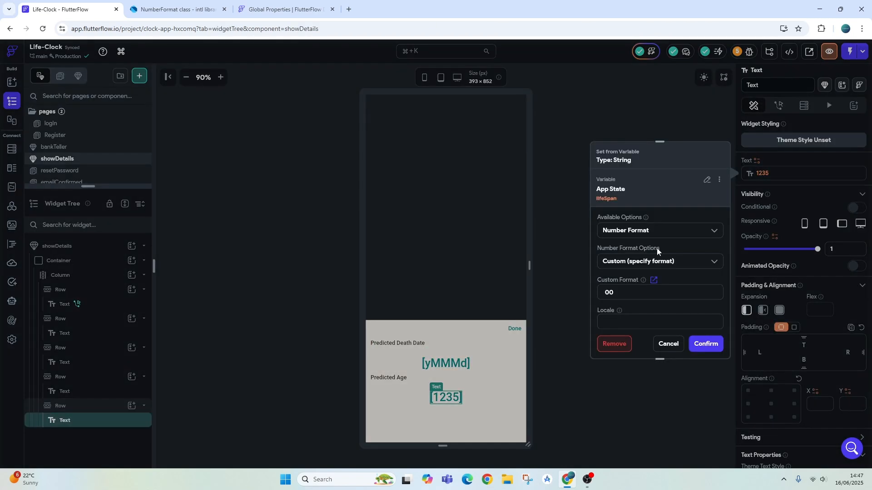
{"action": "left_click", "coordinate": [711, 230]}
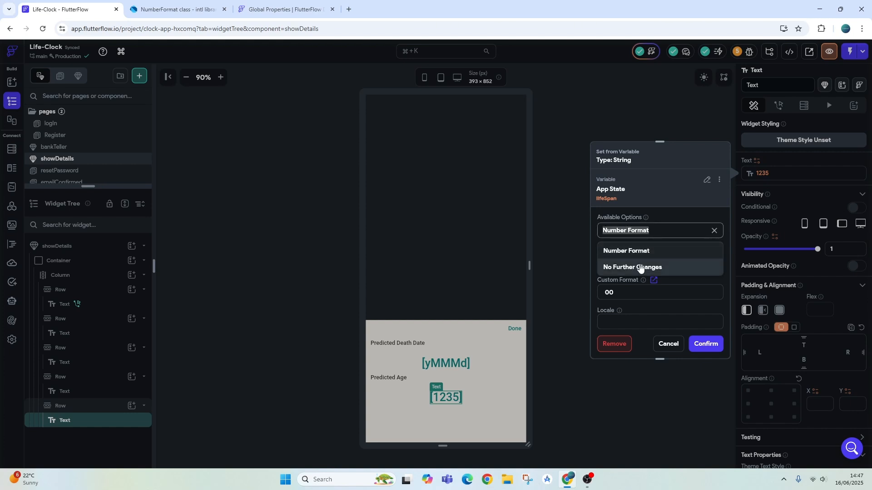
{"action": "left_click", "coordinate": [662, 251]}
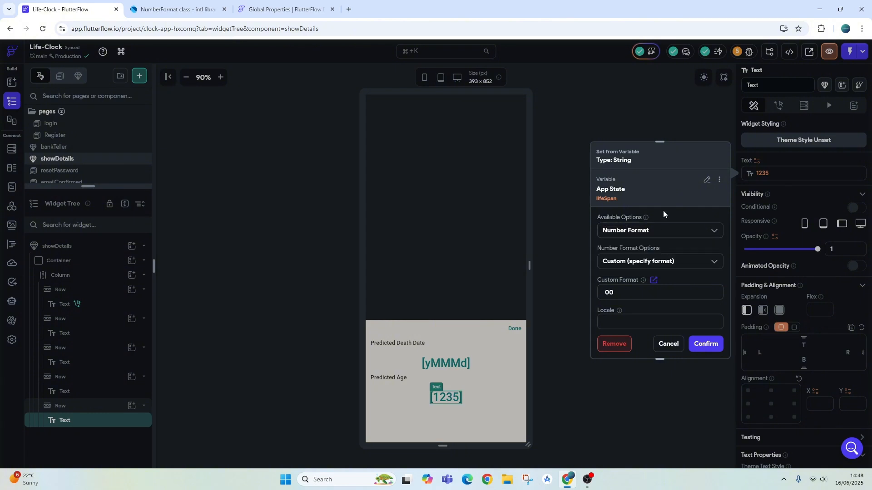
{"action": "left_click", "coordinate": [715, 260]}
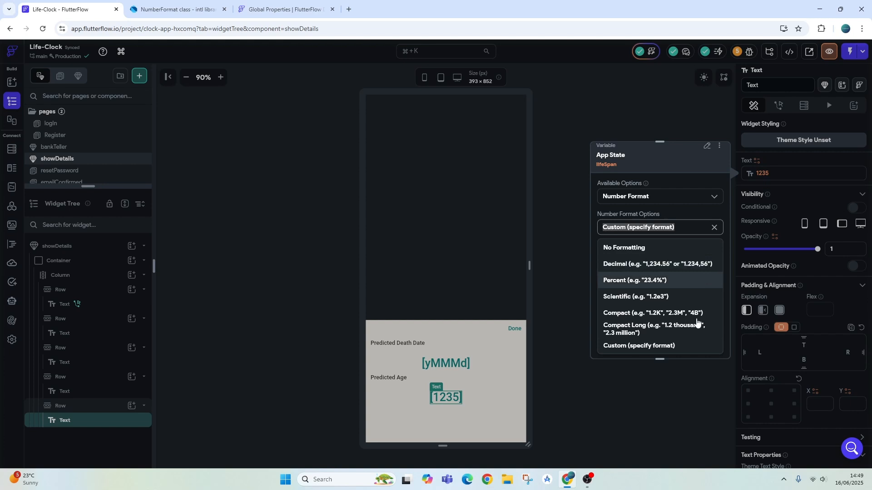
{"action": "left_click", "coordinate": [679, 282]}
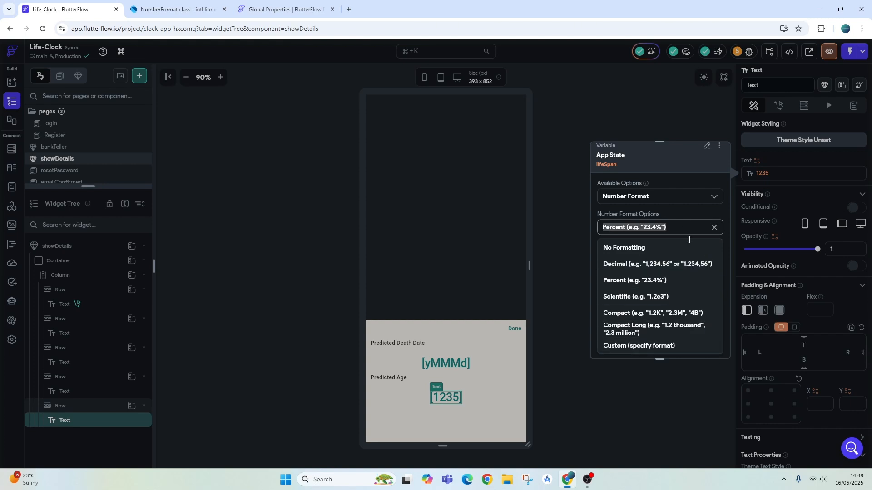
{"action": "left_click", "coordinate": [679, 281]}
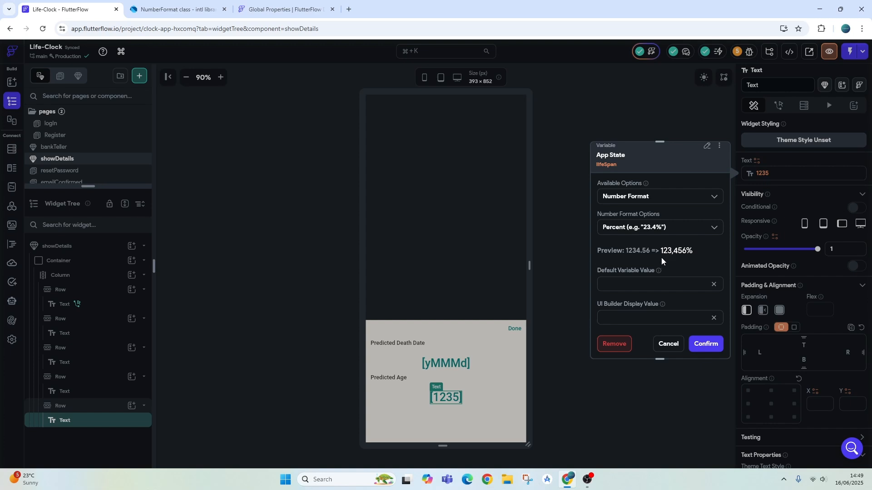
- Preview the Scientific, Compact, Compact Long and Custom number formats for lifeSpan, and discard the changes
{"action": "left_click", "coordinate": [711, 228]}
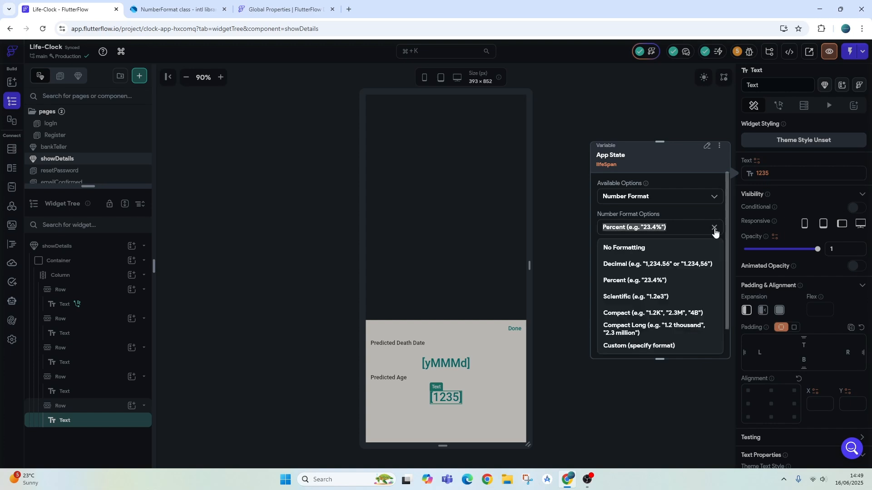
{"action": "left_click", "coordinate": [645, 294]}
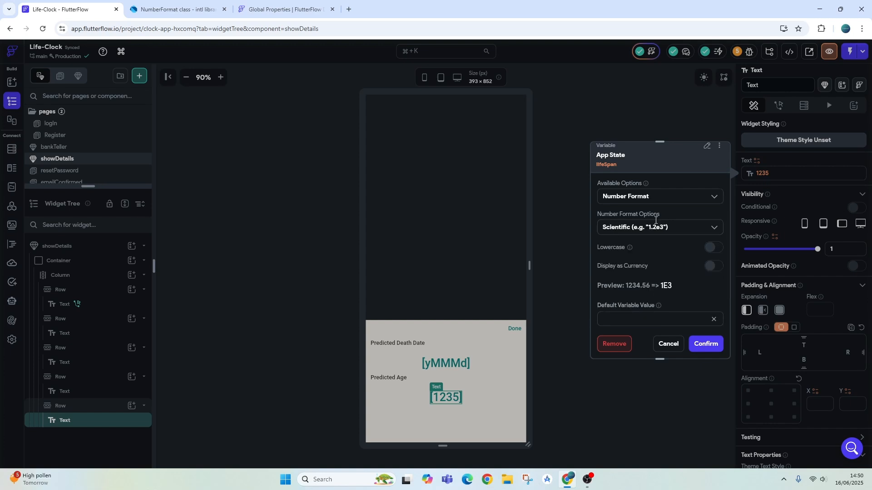
{"action": "left_click", "coordinate": [697, 231]}
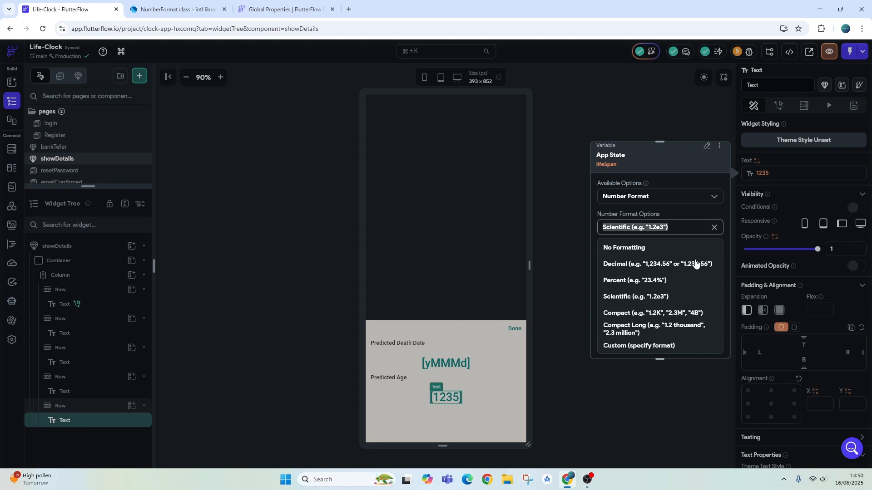
{"action": "left_click", "coordinate": [692, 314]}
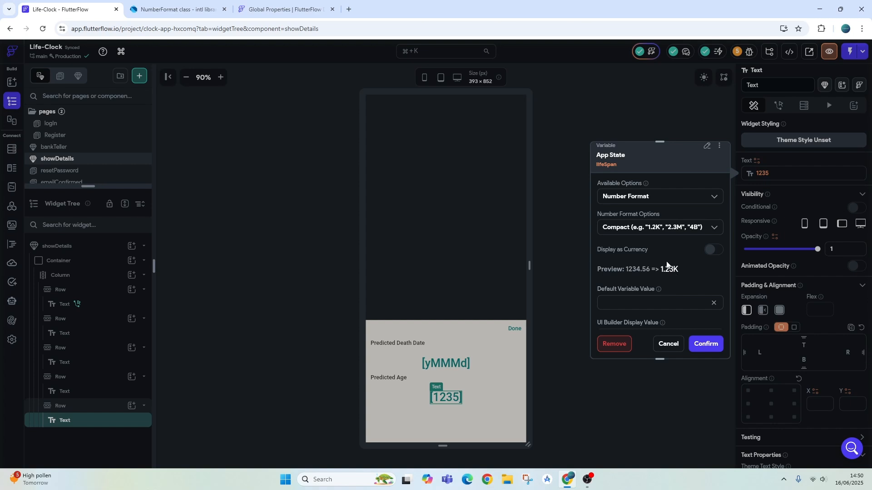
{"action": "left_click", "coordinate": [692, 229]}
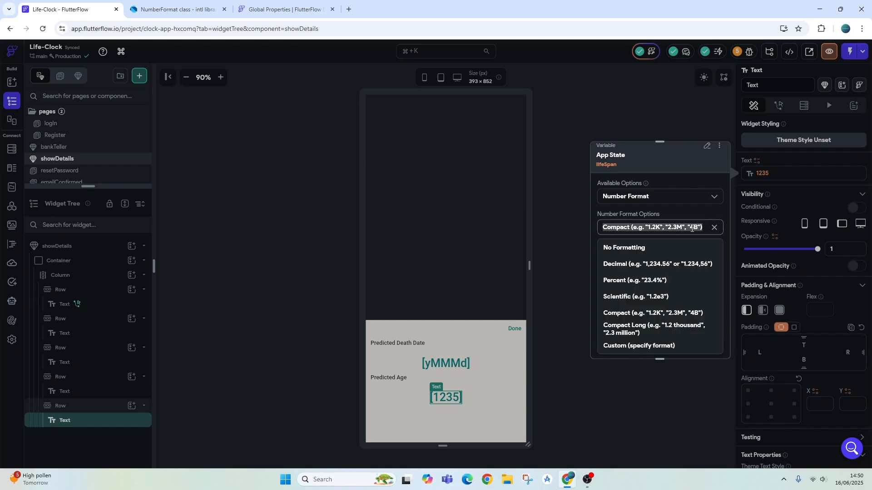
{"action": "left_click", "coordinate": [660, 330]}
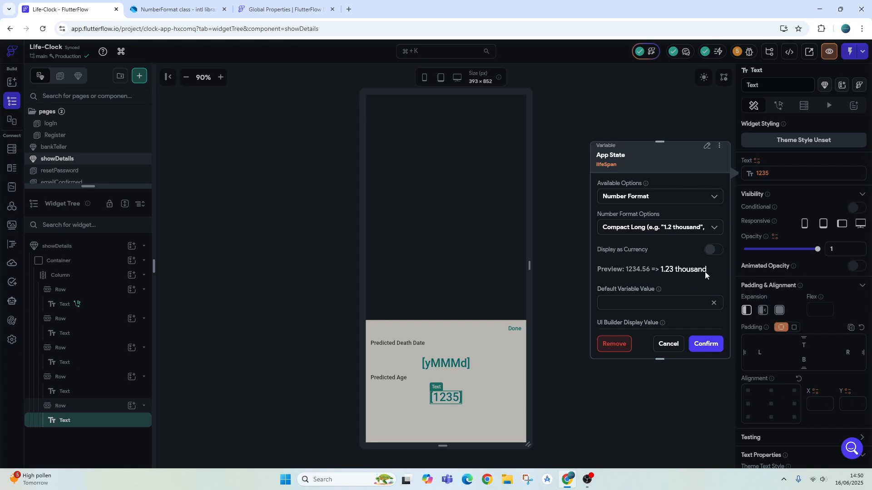
{"action": "left_click", "coordinate": [681, 227]}
{"action": "left_click", "coordinate": [661, 348]}
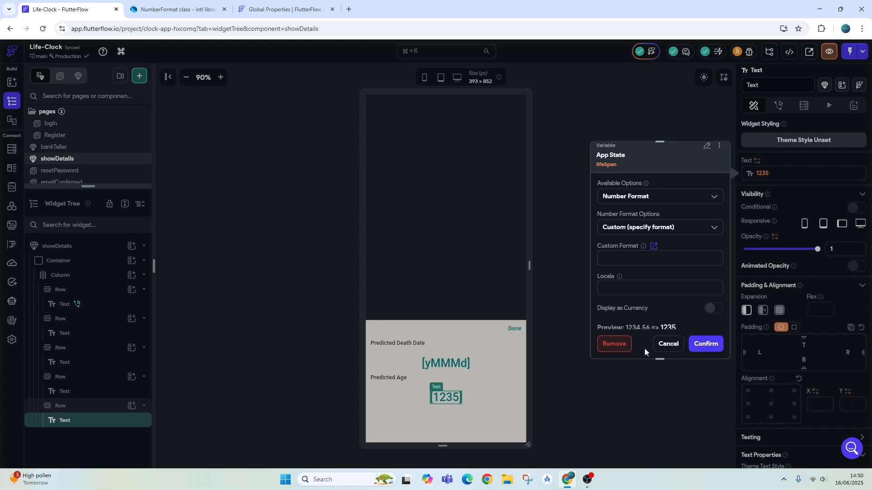
{"action": "left_click", "coordinate": [666, 345]}
- Review lifeSpan's custom 00 format against the pattern symbols on the NumberFormat class documentation page
{"action": "left_click", "coordinate": [758, 175]}
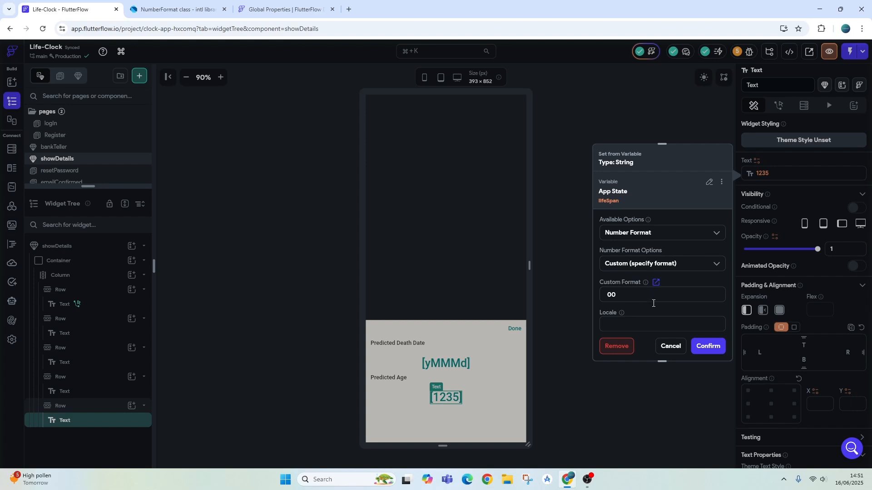
{"action": "key", "text": "ctrl+Tab"}
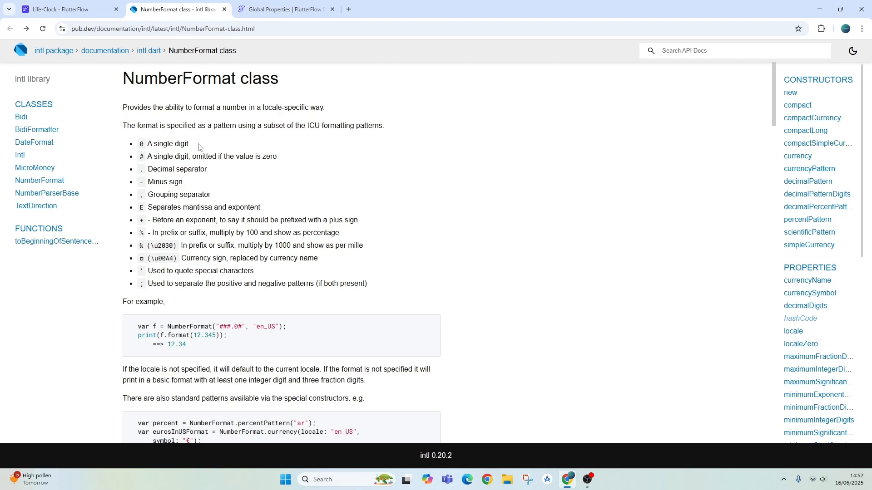
{"action": "left_click", "coordinate": [68, 9]}
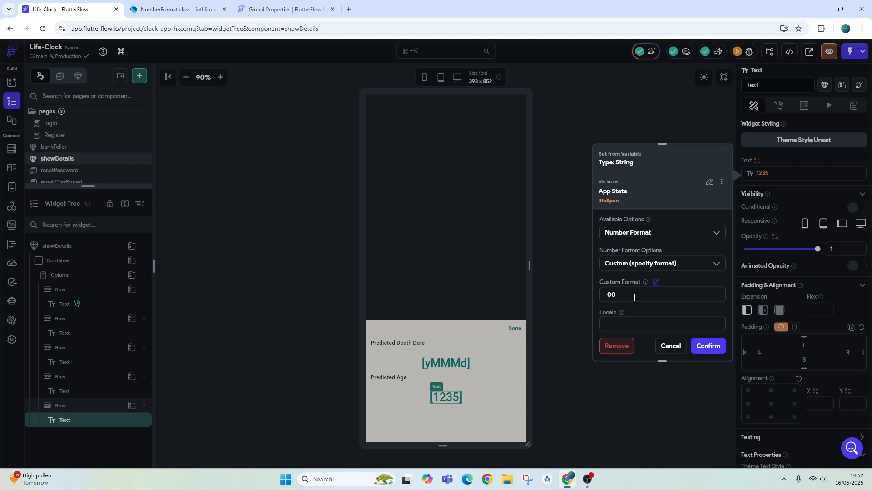
{"action": "scroll", "coordinate": [635, 298], "scroll_direction": "down", "scroll_amount": 2}
{"action": "scroll", "coordinate": [643, 235], "scroll_direction": "up", "scroll_amount": 1}
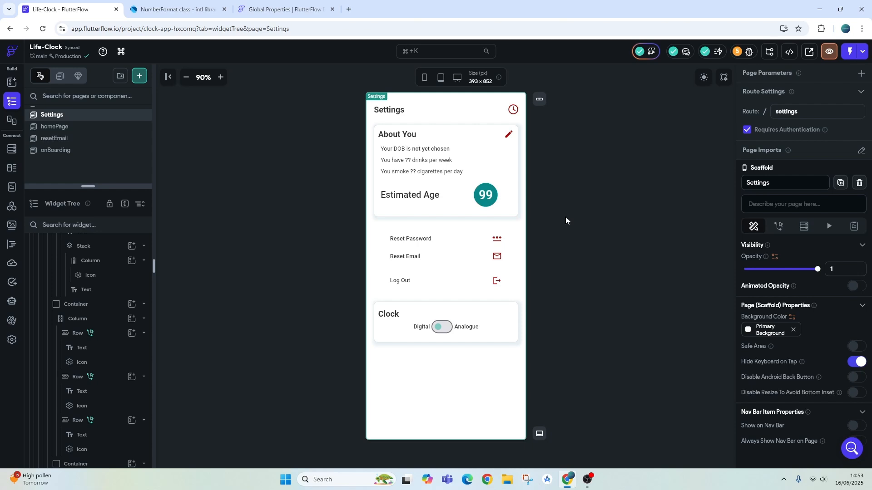
{"action": "left_click", "coordinate": [185, 11]}
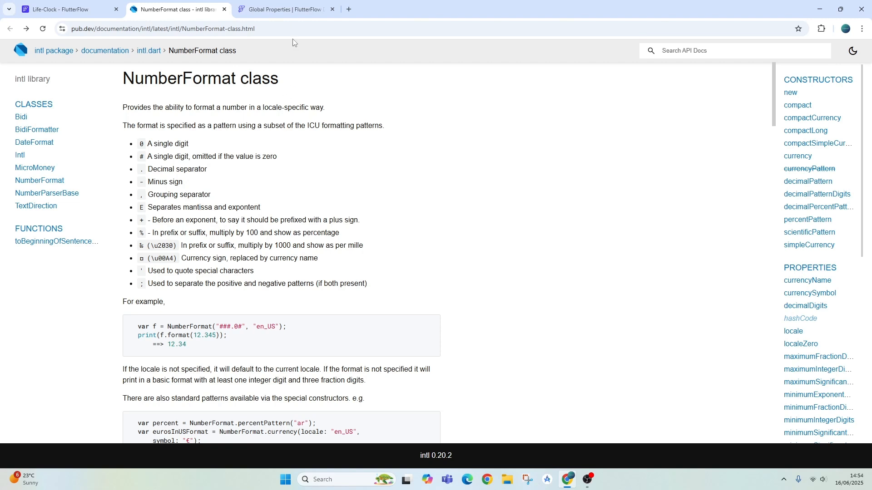
- Switch to the Swirly PM project and examine the number format and decimal type options of the Projects table's Value text
{"action": "left_click", "coordinate": [92, 12]}
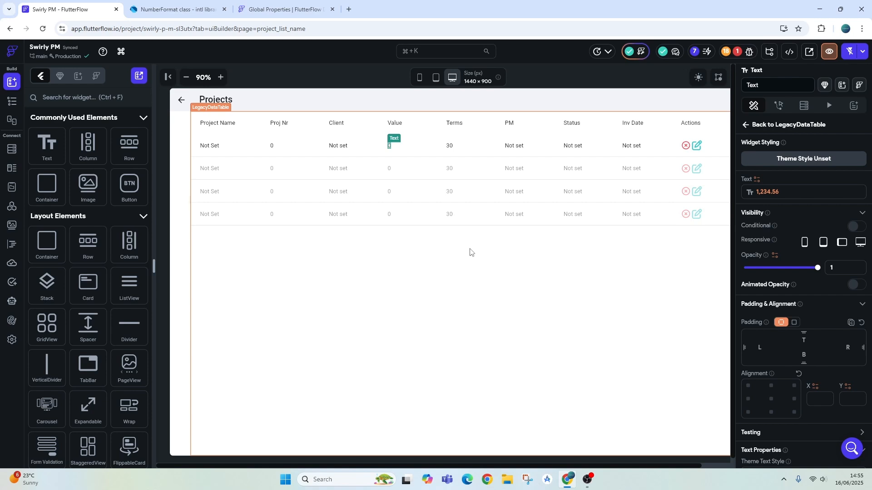
{"action": "left_click", "coordinate": [767, 192]}
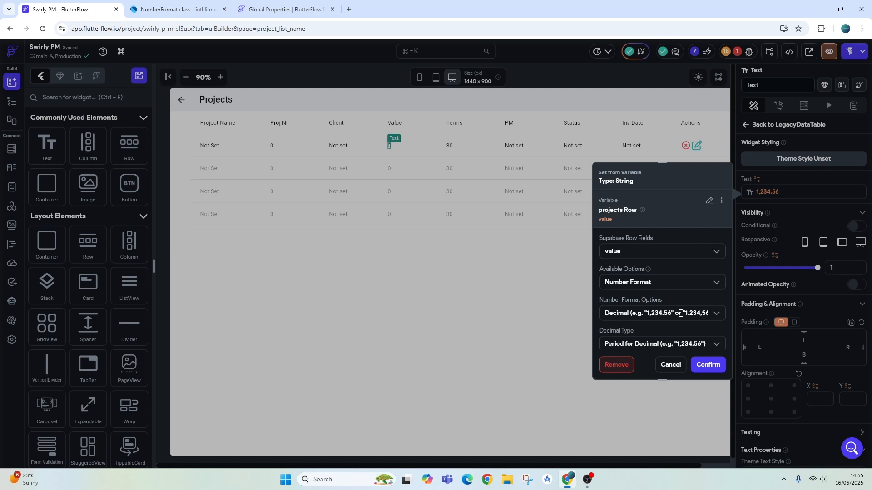
{"action": "scroll", "coordinate": [679, 291], "scroll_direction": "down", "scroll_amount": 1}
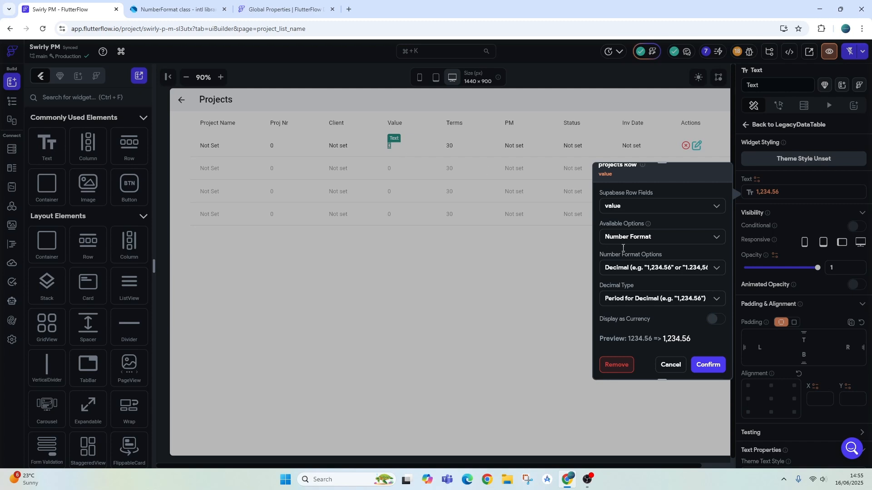
{"action": "left_click", "coordinate": [711, 293]}
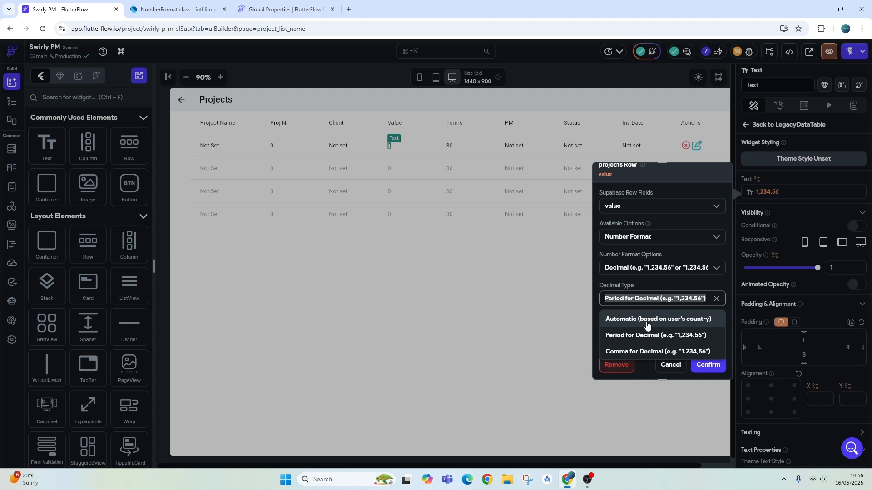
{"action": "left_click", "coordinate": [576, 323]}
{"action": "scroll", "coordinate": [674, 296], "scroll_direction": "down", "scroll_amount": 2}
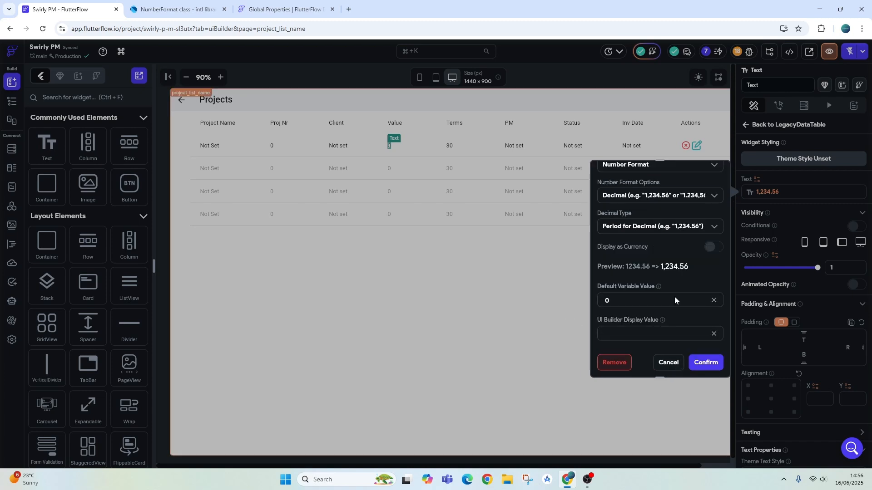
{"action": "scroll", "coordinate": [654, 273], "scroll_direction": "up", "scroll_amount": 1}
- Change the Value text's number format to Custom with the pattern #####.00
{"action": "left_click", "coordinate": [671, 210]}
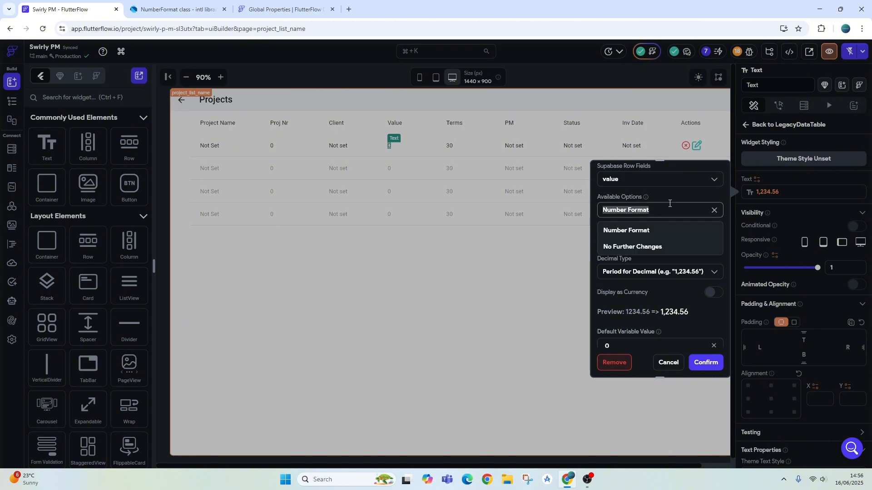
{"action": "left_click", "coordinate": [636, 230]}
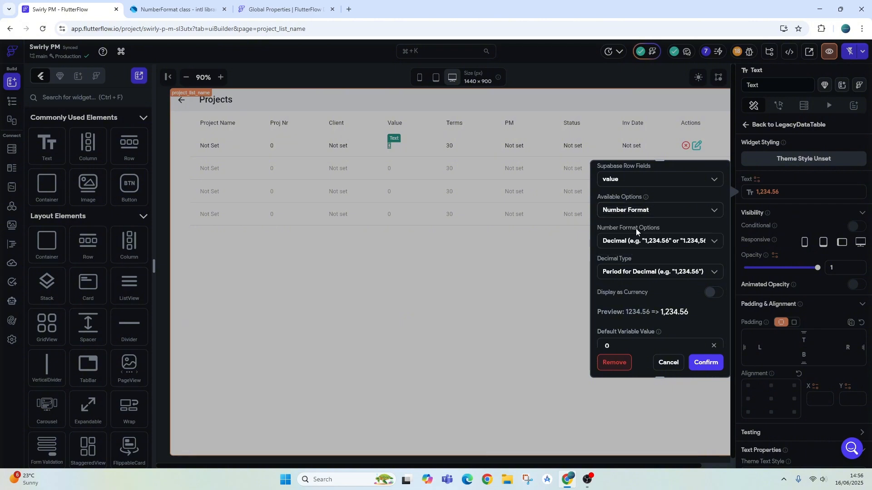
{"action": "left_click", "coordinate": [667, 241]}
{"action": "left_click", "coordinate": [645, 359]}
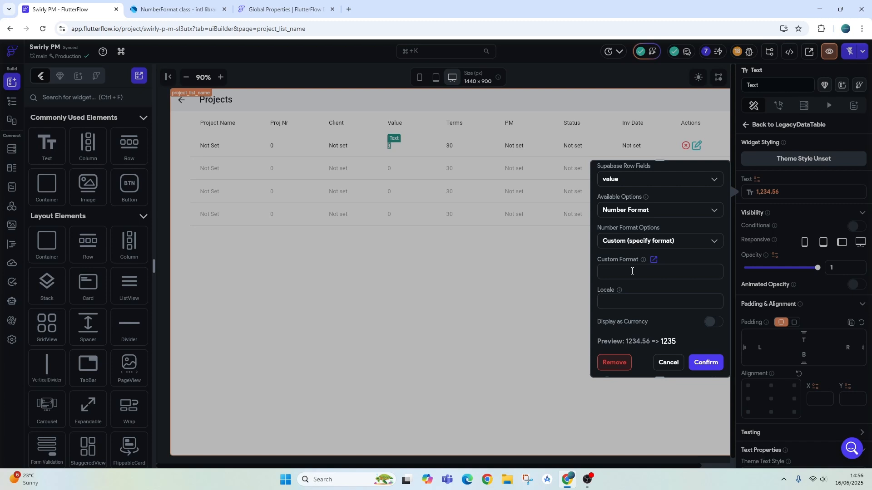
{"action": "type", "text": "#####.00"}
{"action": "left_click", "coordinate": [664, 294]}
{"action": "left_click", "coordinate": [635, 272]}
{"action": "left_click_drag", "start_coordinate": [633, 273], "coordinate": [629, 274]}
{"action": "left_click_drag", "start_coordinate": [628, 272], "coordinate": [605, 272]}
- Look up the # symbol on the NumberFormat class page and compare it with the custom pattern in Swirly PM
{"action": "left_click", "coordinate": [185, 10]}
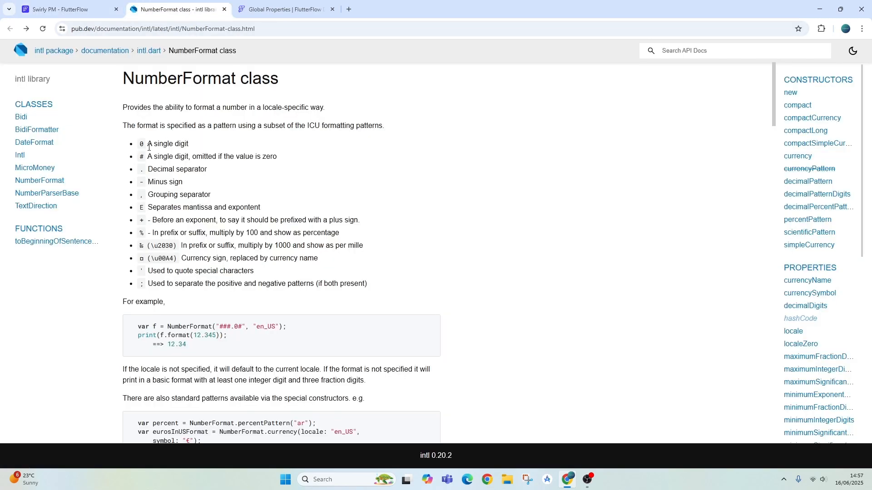
{"action": "left_click_drag", "start_coordinate": [139, 156], "coordinate": [289, 165]}
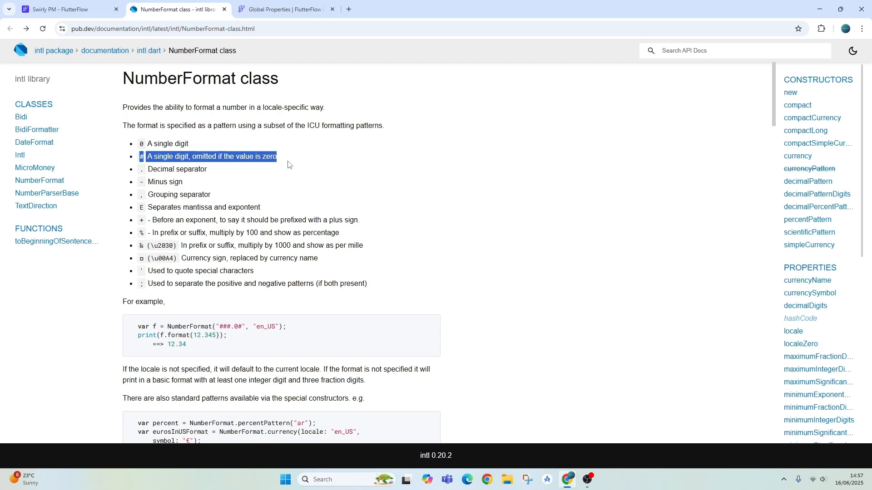
{"action": "key", "text": "ctrl+shift+Tab"}
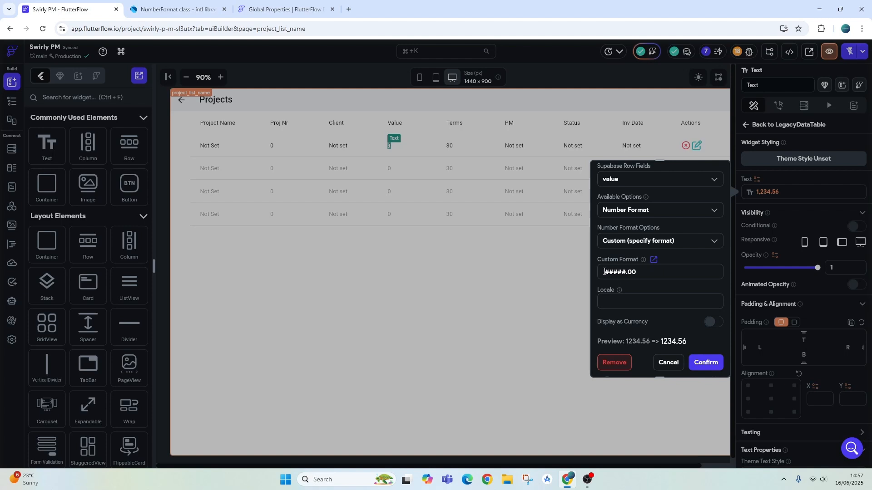
{"action": "left_click_drag", "start_coordinate": [605, 272], "coordinate": [623, 275]}
{"action": "left_click", "coordinate": [635, 273]}
- Display the Value text as currency with the symbol £ and confirm the binding
{"action": "scroll", "coordinate": [638, 273], "scroll_direction": "down", "scroll_amount": 3}
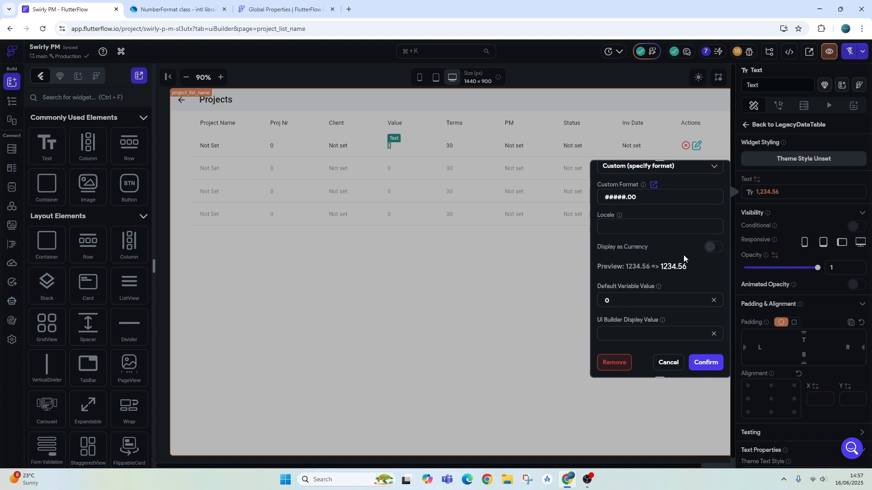
{"action": "left_click", "coordinate": [712, 247]}
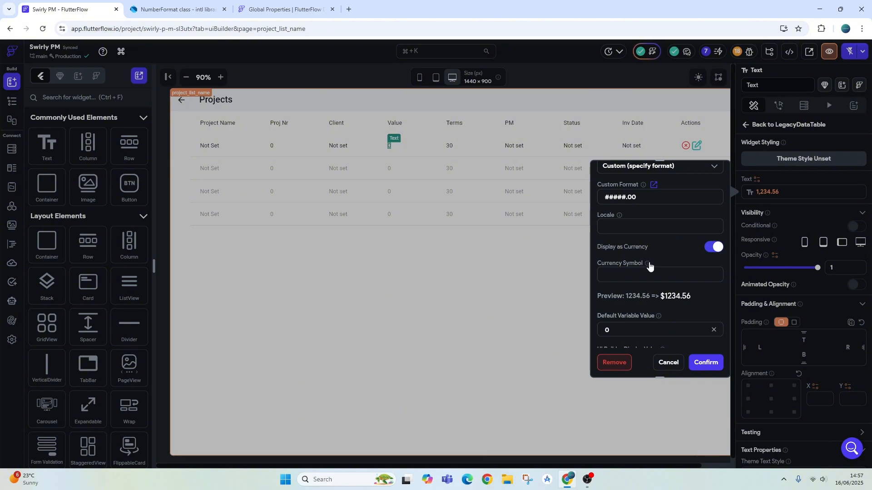
{"action": "mouse_move", "coordinate": [650, 266]}
{"action": "type", "text": "£"}
{"action": "left_click", "coordinate": [700, 363]}
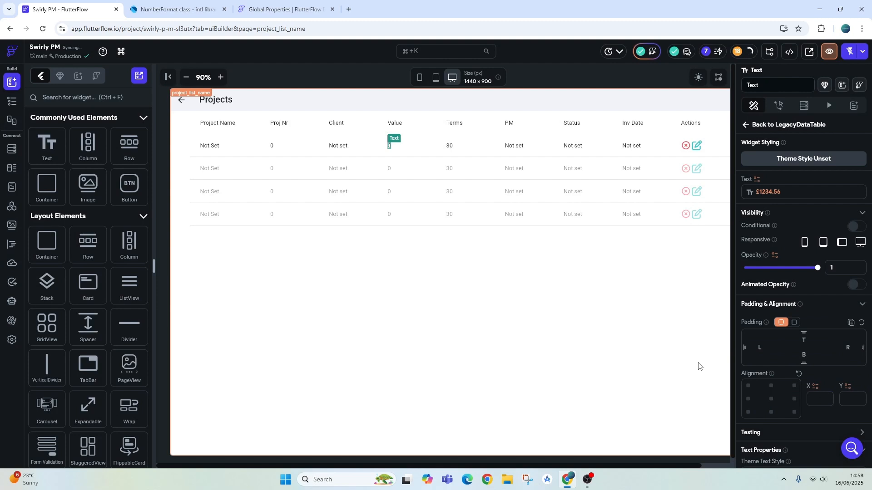
- Open the Dashboard page from the widget tree and select the amount text under Total Awarded
{"action": "left_click", "coordinate": [12, 100]}
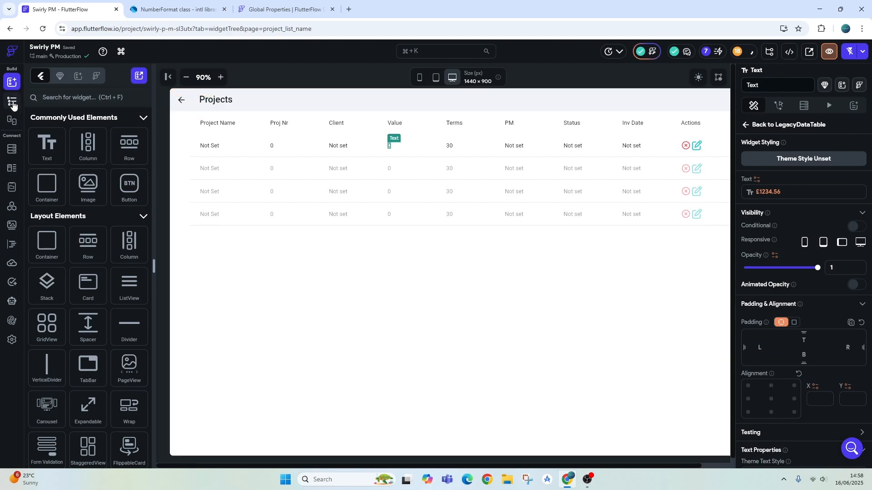
{"action": "scroll", "coordinate": [97, 142], "scroll_direction": "down", "scroll_amount": 5}
{"action": "left_click", "coordinate": [109, 142]}
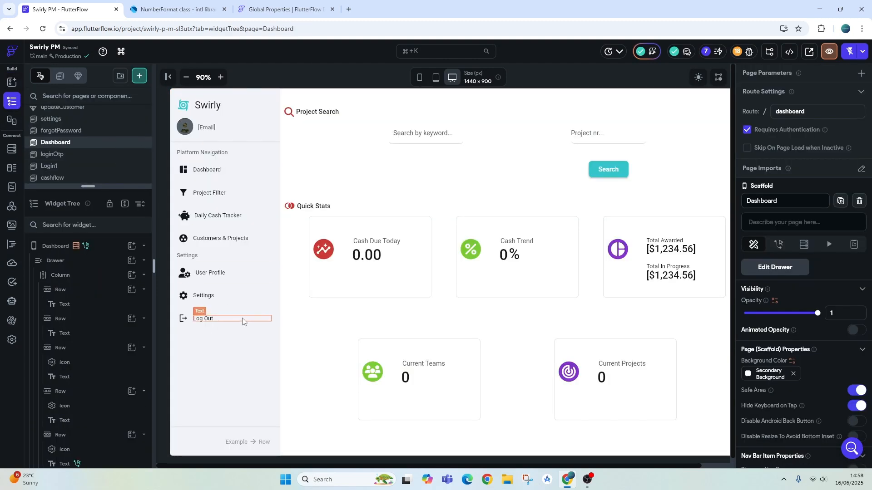
{"action": "left_click", "coordinate": [684, 250]}
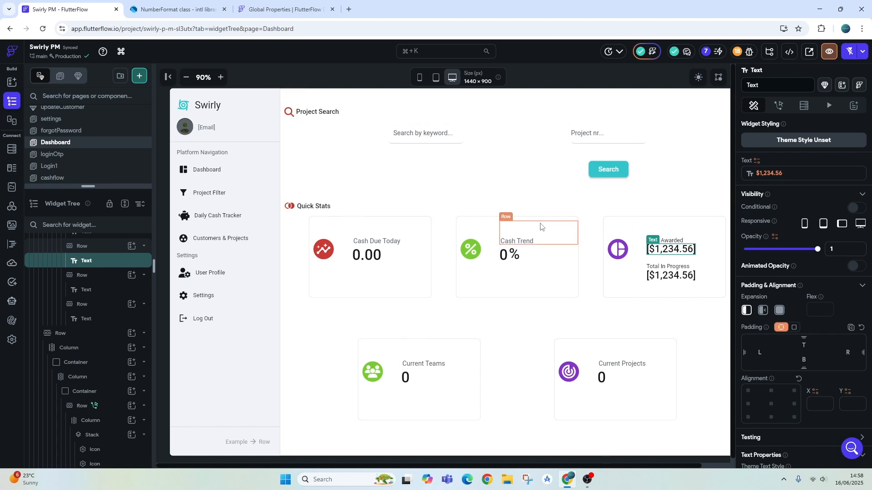
- Open the Total Awarded amount's variable binding and set the currency symbol of its decimal format to £
{"action": "left_click", "coordinate": [768, 179]}
{"action": "scroll", "coordinate": [666, 206], "scroll_direction": "down", "scroll_amount": 1}
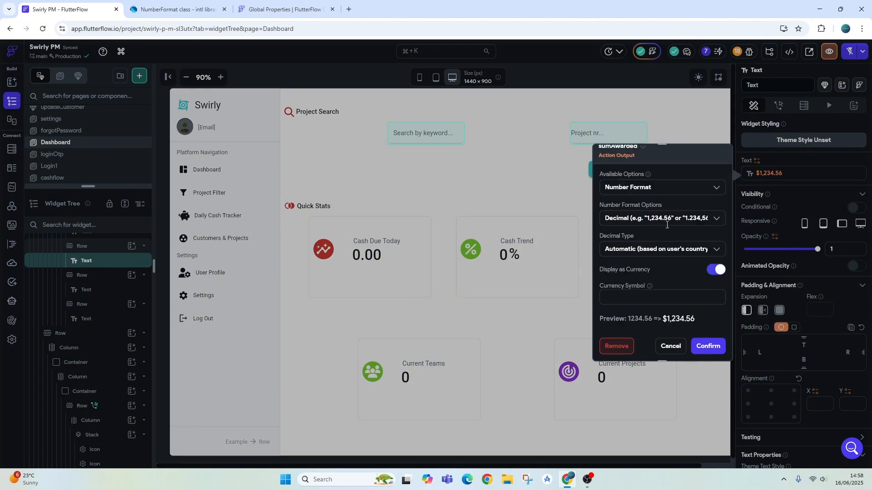
{"action": "left_click", "coordinate": [643, 293]}
{"action": "type", "text": "£"}
- Change the Total Awarded amount's number format to Custom with the pattern ####.00
{"action": "left_click", "coordinate": [719, 217]}
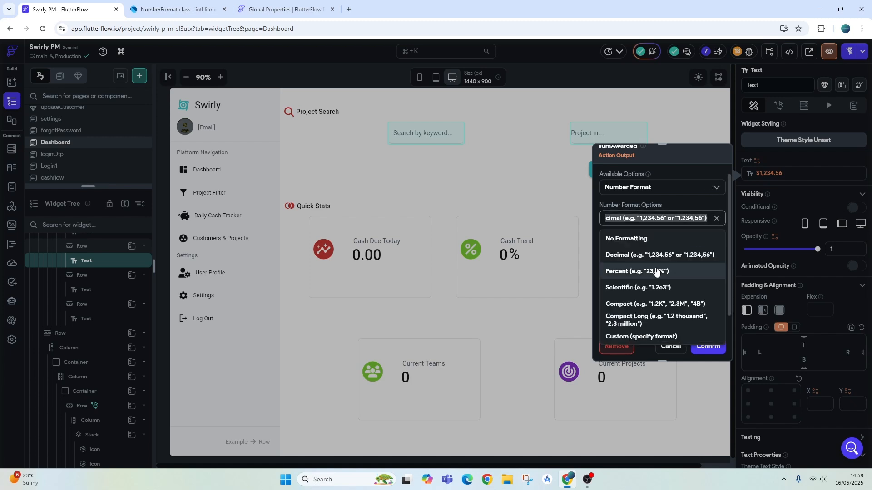
{"action": "left_click", "coordinate": [654, 336]}
{"action": "left_click", "coordinate": [625, 252]}
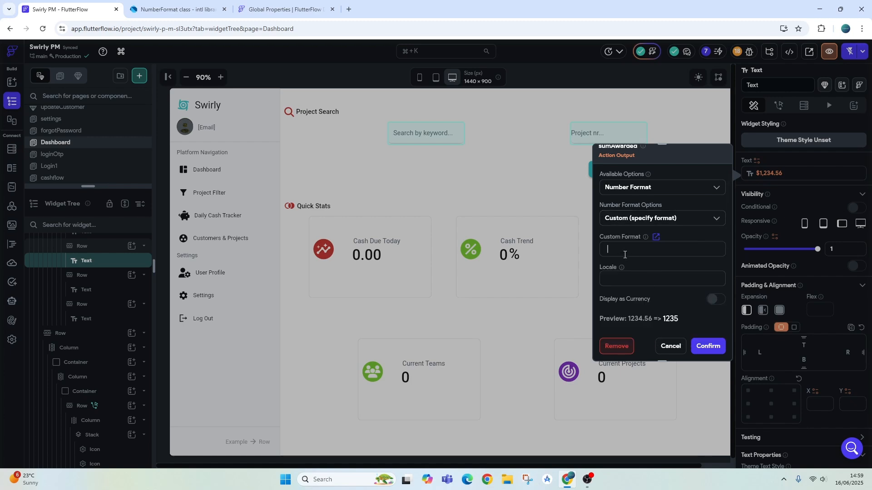
{"action": "type", "text": "####.00"}
- Display the Total Awarded amount as currency with the symbol £ and confirm the binding
{"action": "scroll", "coordinate": [666, 273], "scroll_direction": "down", "scroll_amount": 1}
{"action": "left_click", "coordinate": [688, 253]}
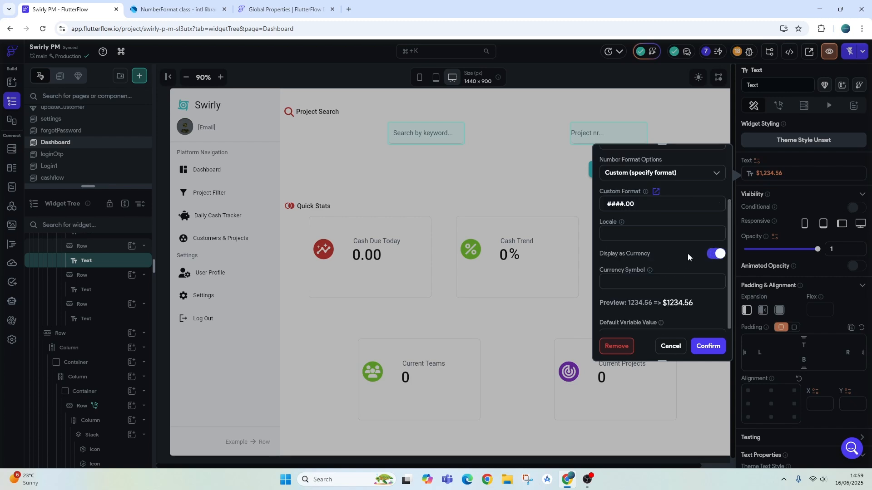
{"action": "scroll", "coordinate": [649, 252], "scroll_direction": "down", "scroll_amount": 1}
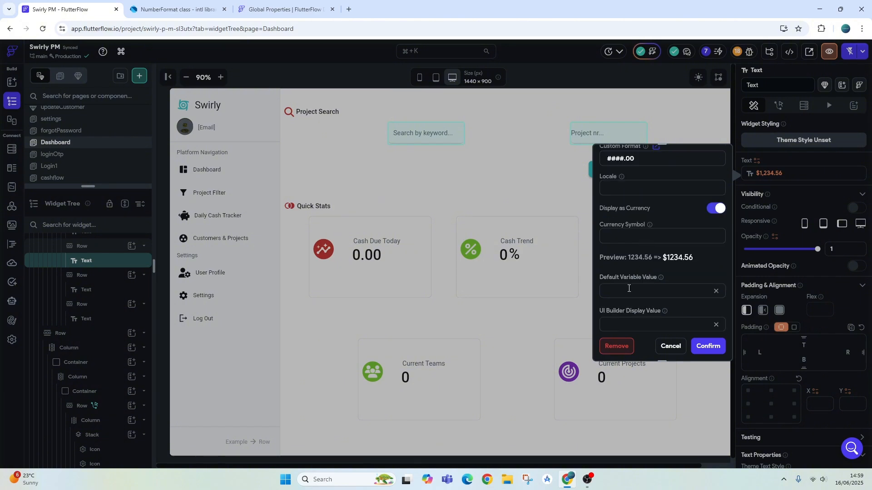
{"action": "left_click", "coordinate": [621, 234]}
{"action": "type", "text": "£"}
{"action": "scroll", "coordinate": [643, 237], "scroll_direction": "up", "scroll_amount": 1}
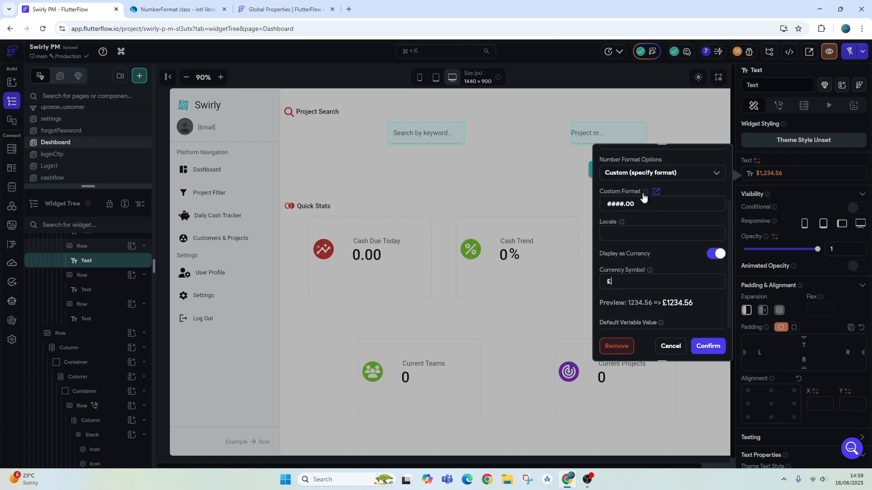
{"action": "left_click", "coordinate": [703, 347]}
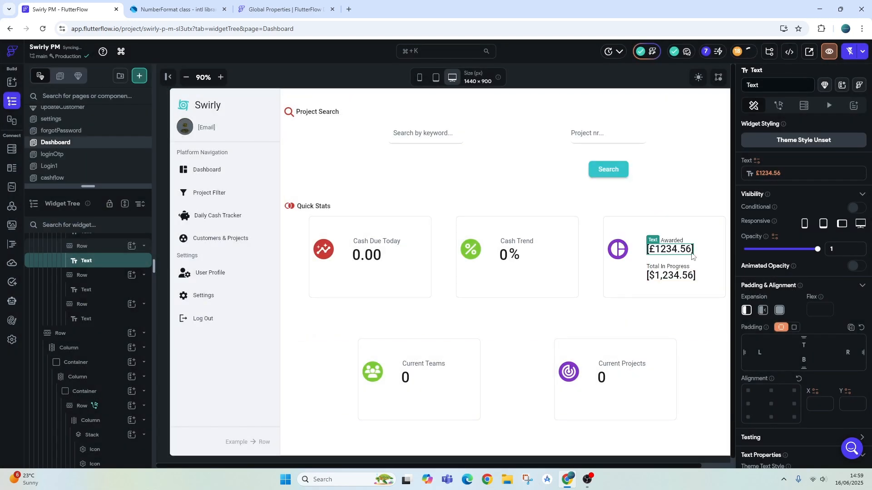
- Change the number format of the amount text under Total In Progress to Custom with the pattern ####.00
{"action": "left_click", "coordinate": [668, 276]}
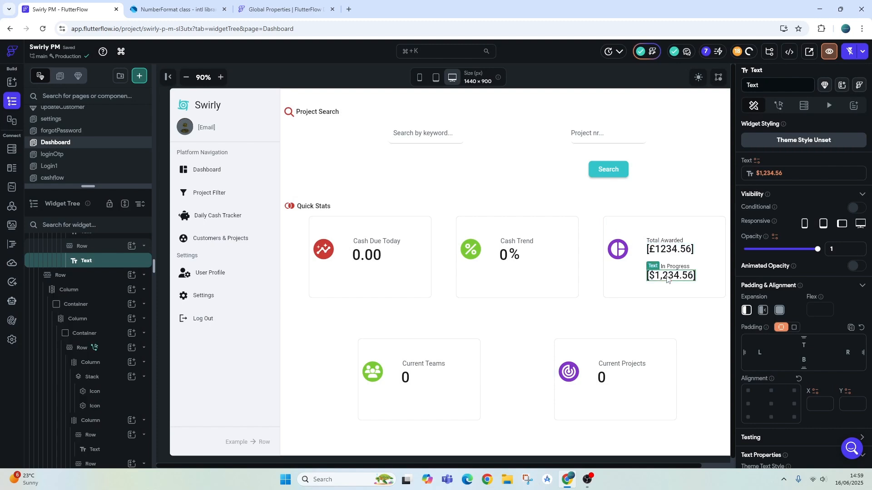
{"action": "left_click", "coordinate": [756, 162]}
{"action": "left_click", "coordinate": [657, 231]}
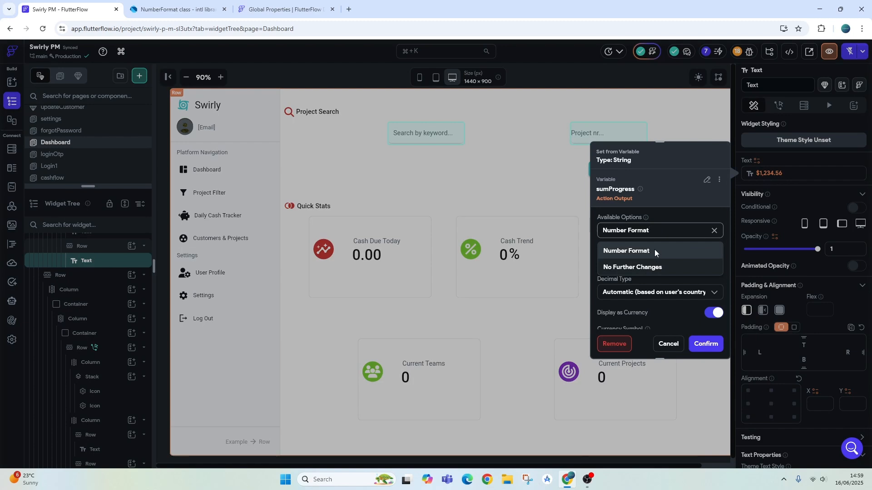
{"action": "left_click", "coordinate": [655, 252]}
{"action": "left_click", "coordinate": [676, 259]}
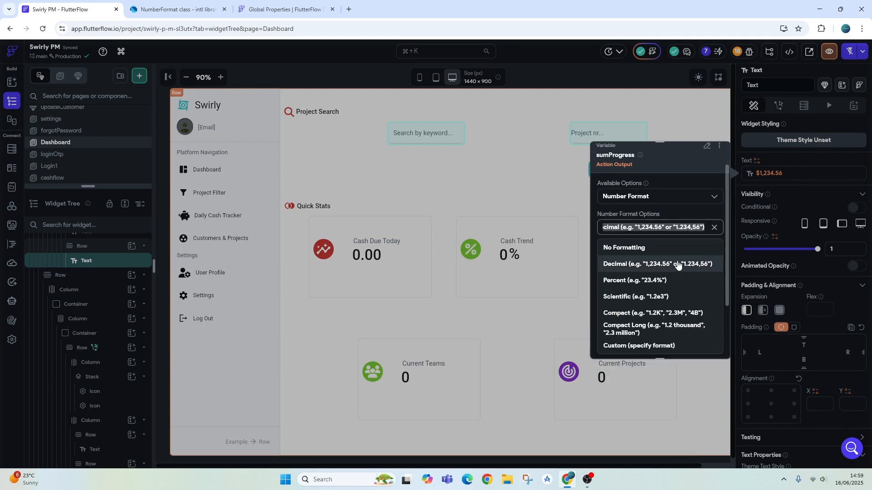
{"action": "left_click", "coordinate": [665, 346]}
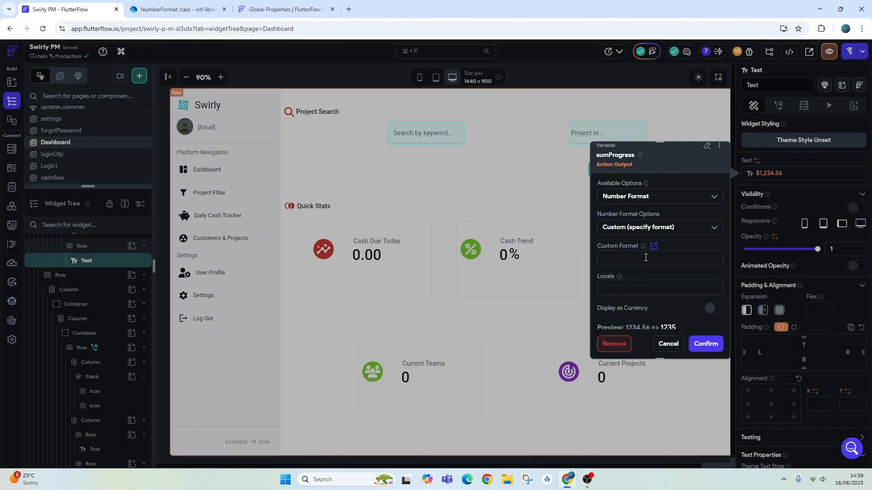
{"action": "type", "text": "####.00"}
- Display the Total In Progress amount as currency with the symbol £ and confirm the binding
{"action": "scroll", "coordinate": [701, 273], "scroll_direction": "down", "scroll_amount": 1}
{"action": "left_click", "coordinate": [713, 264]}
{"action": "left_click", "coordinate": [663, 291]}
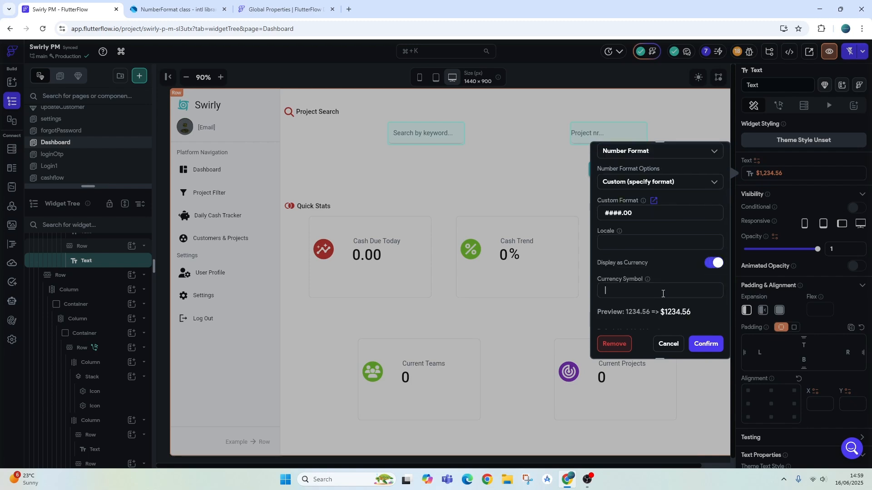
{"action": "left_click", "coordinate": [708, 345]}
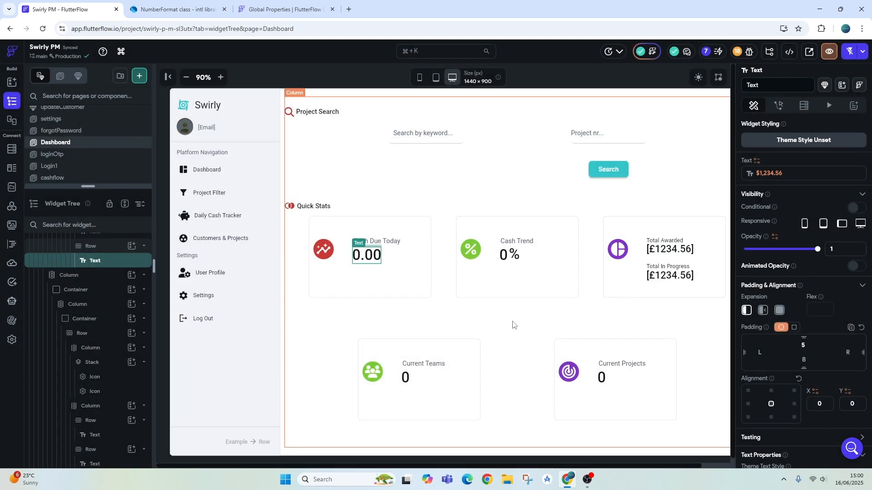
{"action": "left_click", "coordinate": [513, 325]}
- Review the pattern symbols on the NumberFormat class page, highlighting the entries from E to the semicolon
{"action": "left_click", "coordinate": [176, 10]}
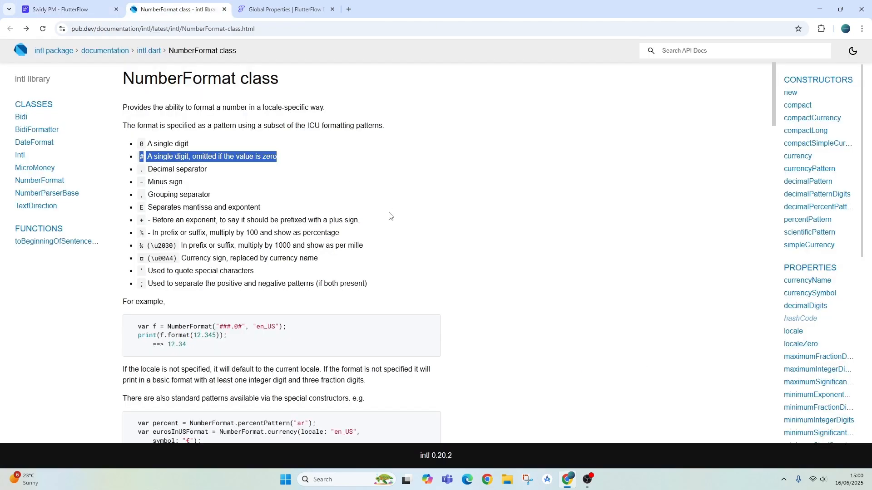
{"action": "left_click", "coordinate": [422, 214]}
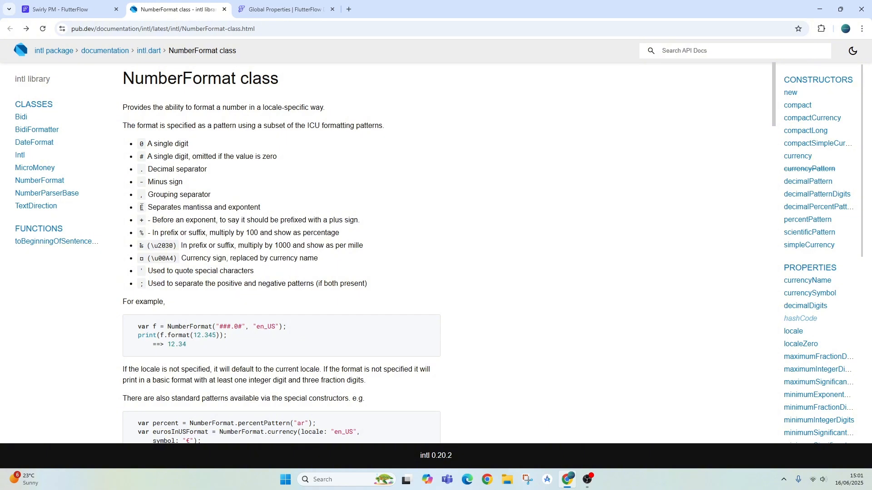
{"action": "left_click_drag", "start_coordinate": [142, 209], "coordinate": [385, 291]}
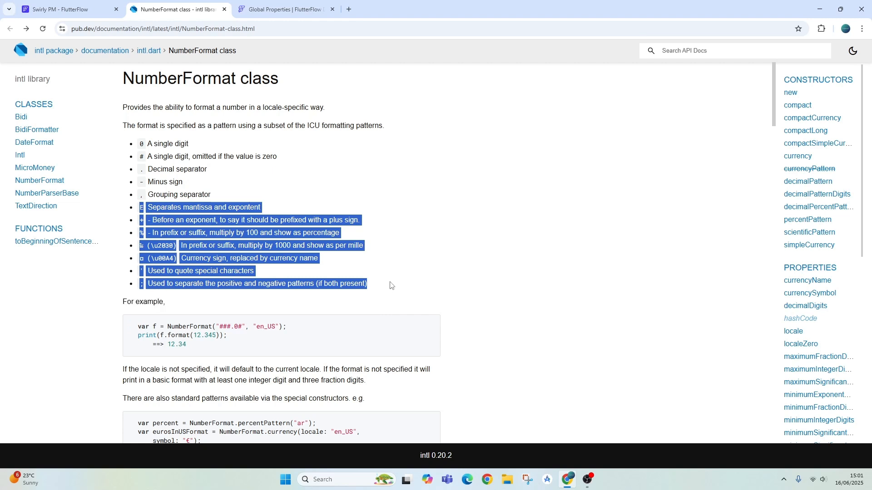
{"action": "left_click", "coordinate": [445, 272]}
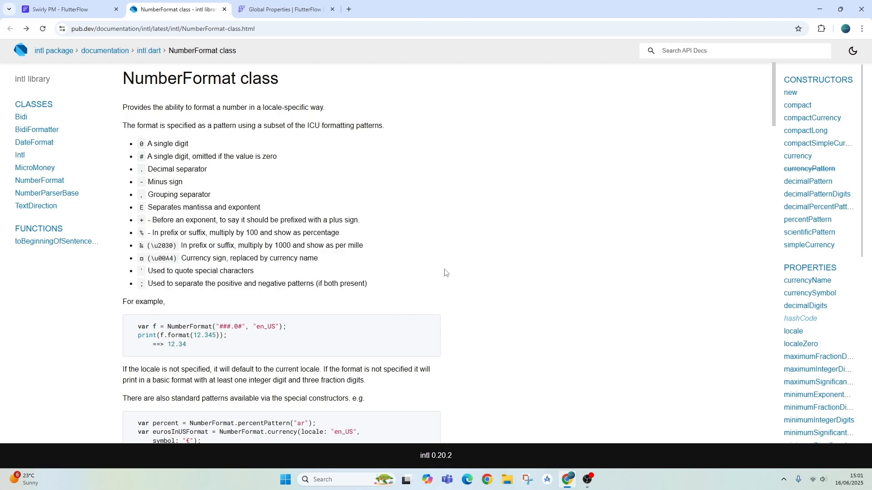